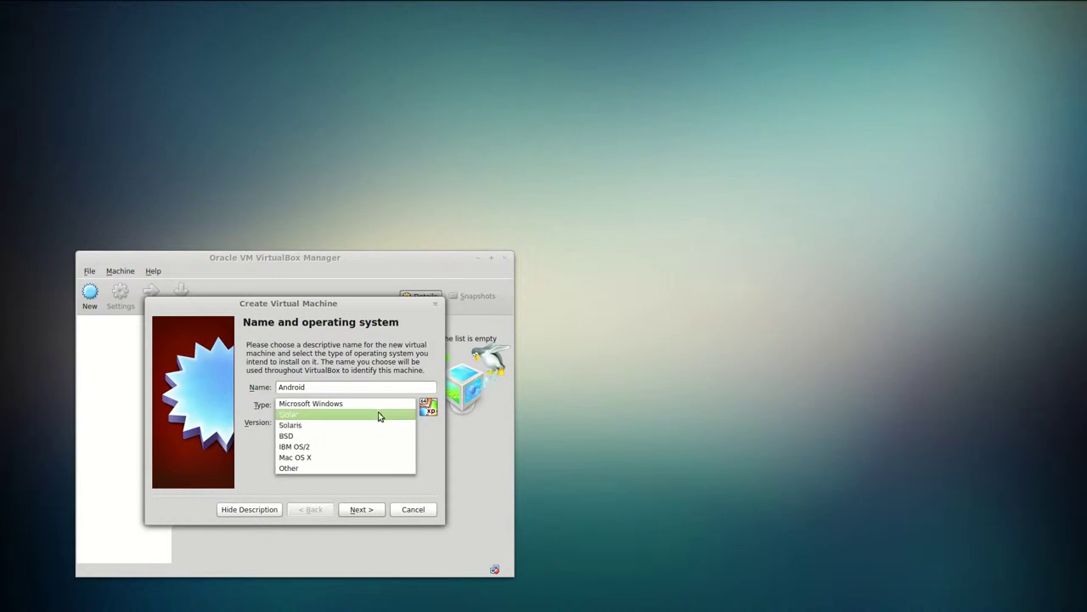
Configure the new virtual machine as Linux, version Other Linux (32 bit), with 1024 MB of memory
left_click(376, 423)
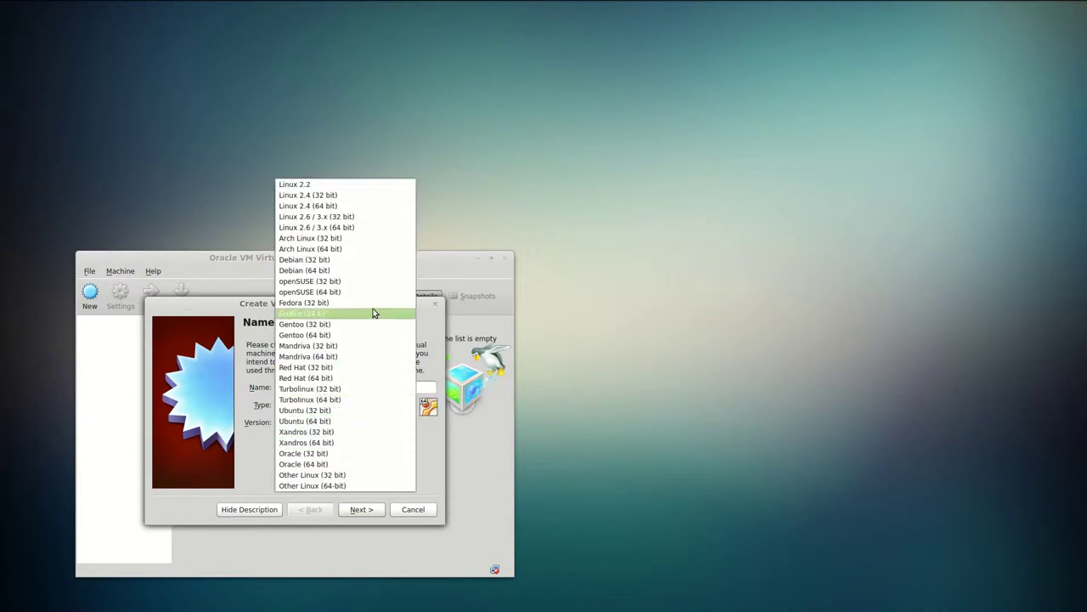
left_click(355, 477)
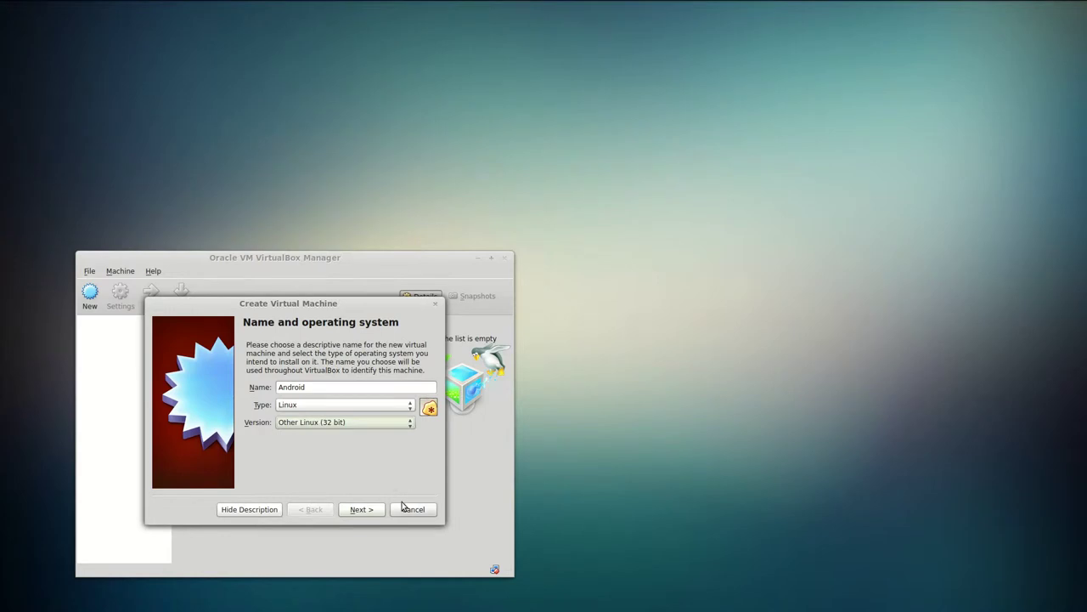
left_click(362, 510)
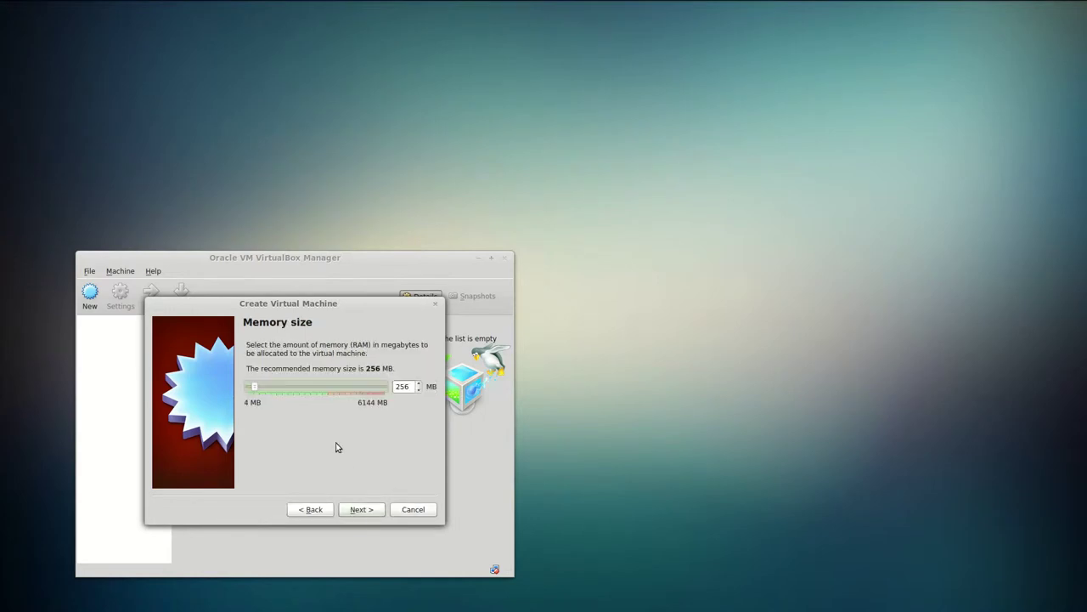
left_click_drag(252, 389, 271, 387)
left_click(360, 510)
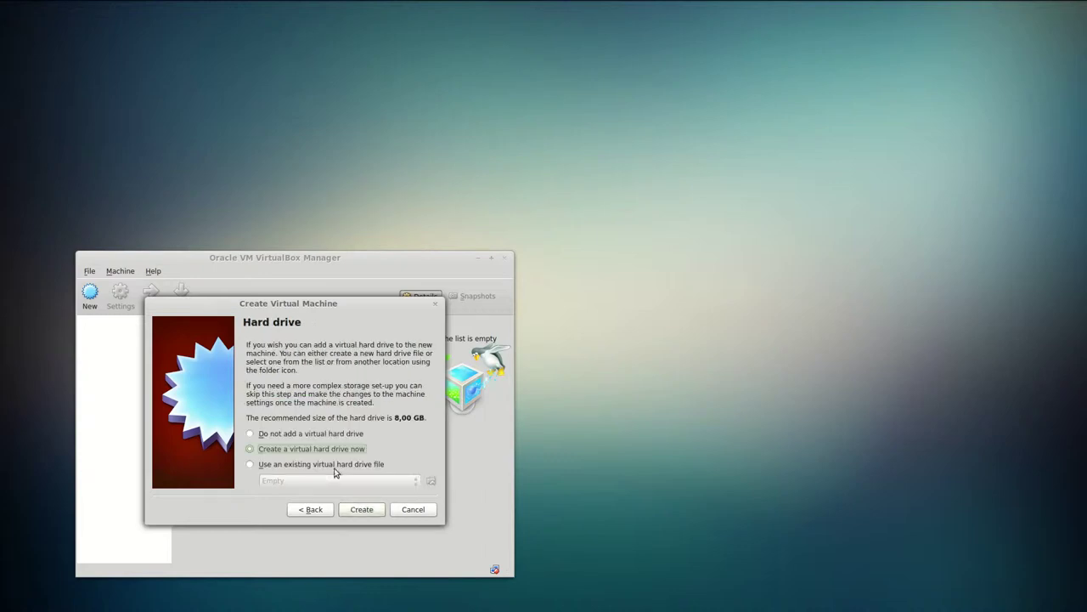
Create a fixed-size 8.00 GB virtual hard drive named Android for the new machine
left_click(361, 510)
left_click(381, 547)
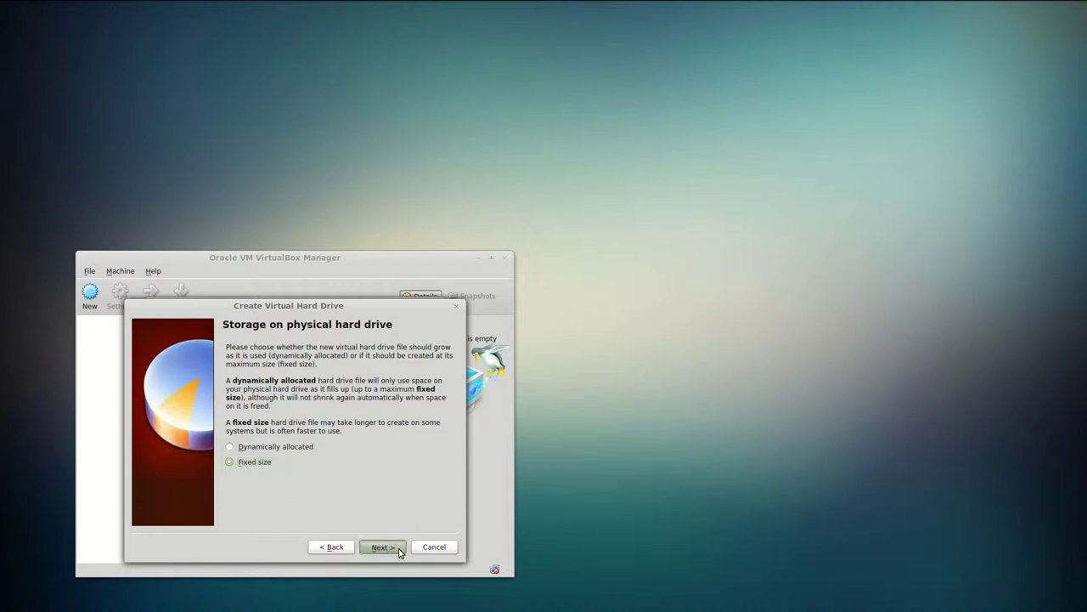
left_click(393, 548)
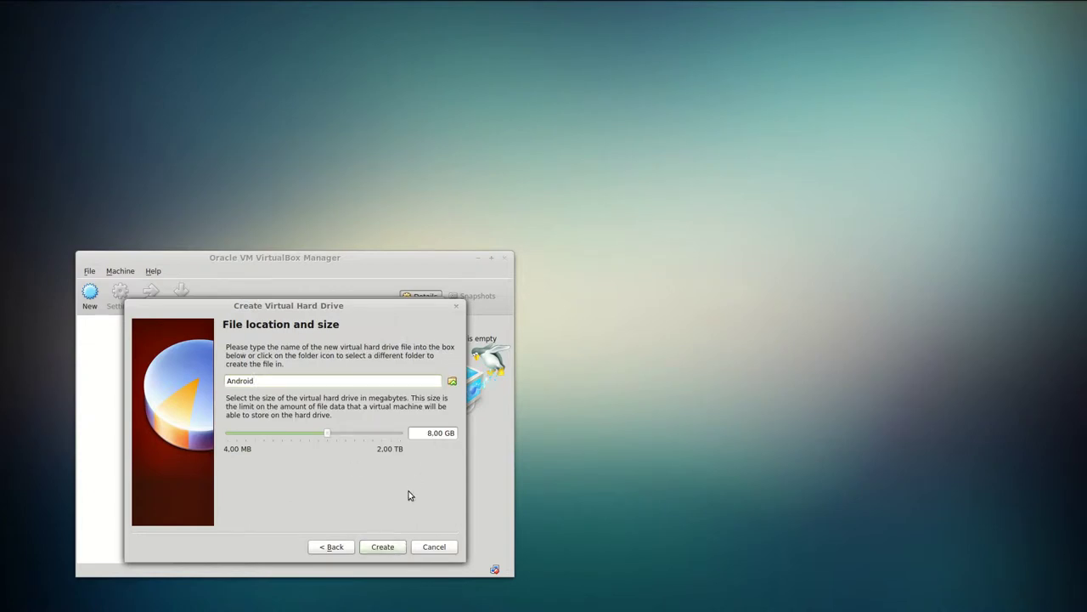
left_click(389, 549)
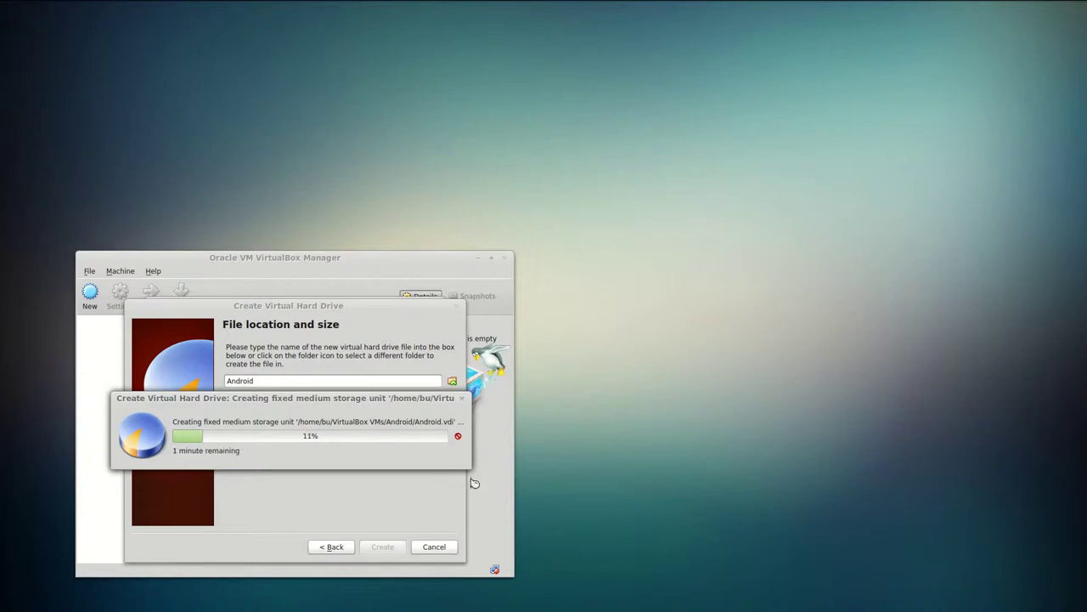
left_click_drag(201, 462, 685, 304)
left_click_drag(366, 308, 817, 326)
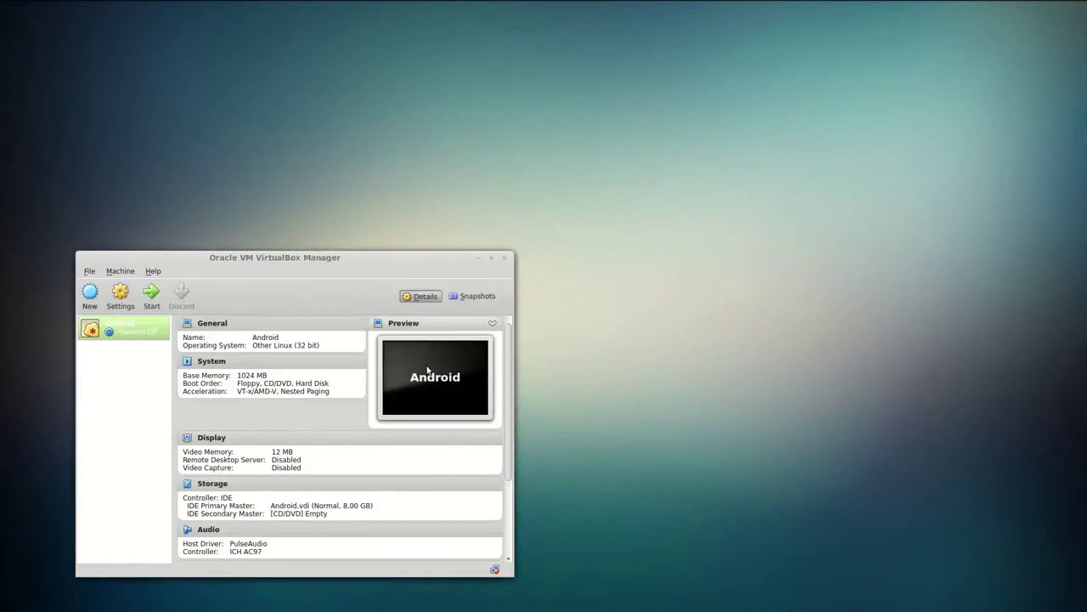
Start the Android machine with android-x86-4.4-RC1.iso from the home folder as its start-up disk
left_click(152, 297)
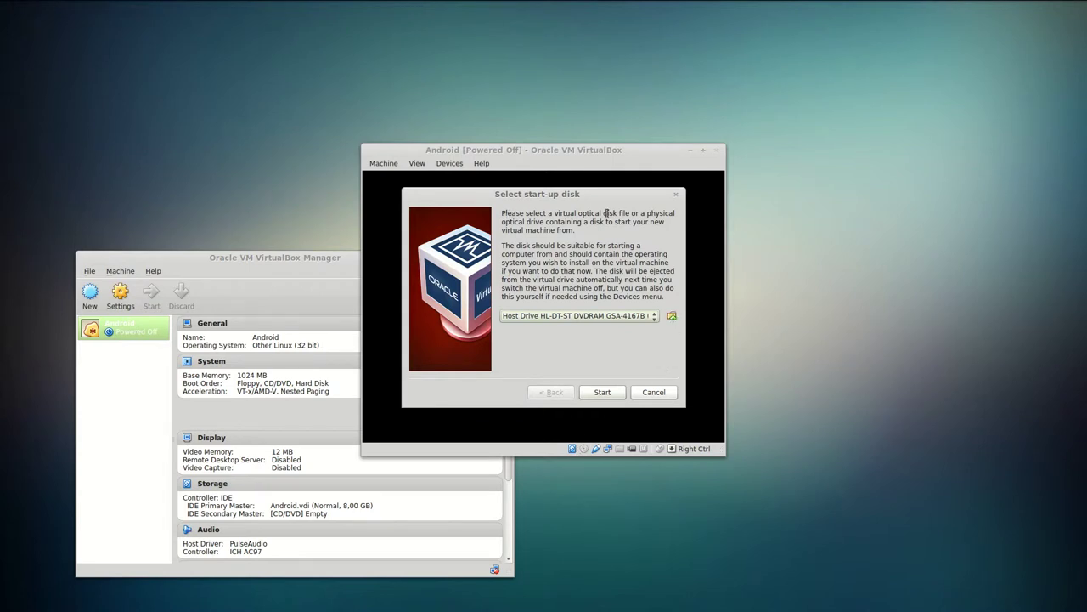
left_click(672, 316)
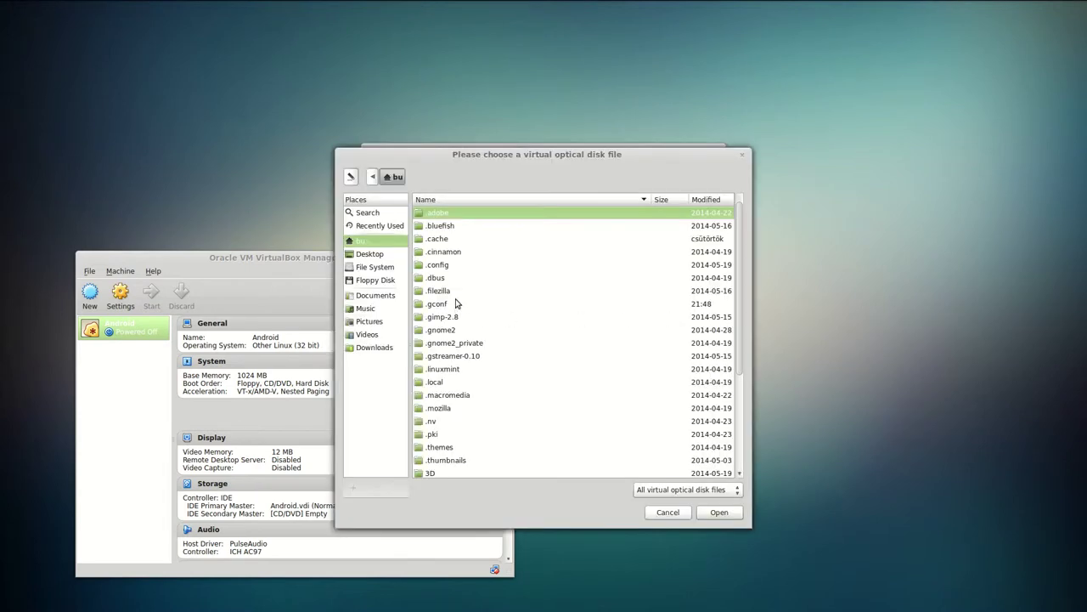
scroll(454, 303, "down", 5)
left_click(482, 473)
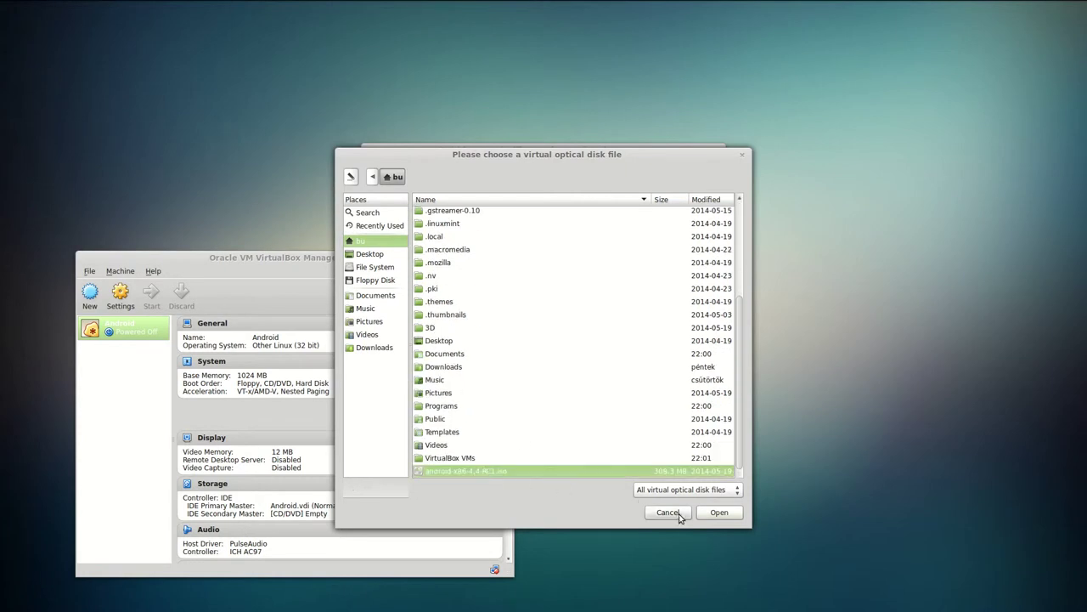
left_click(718, 513)
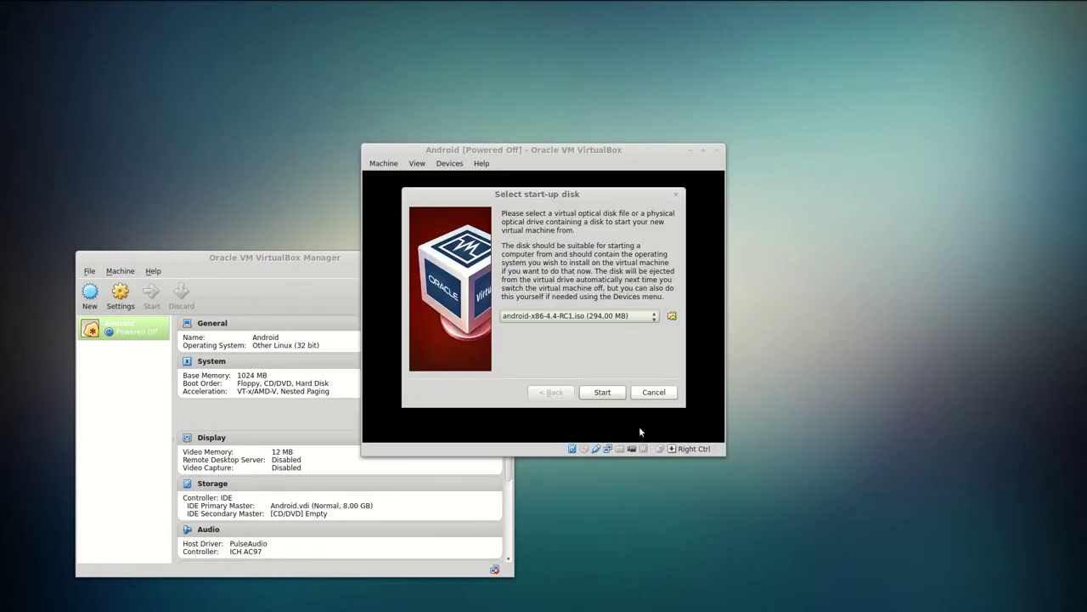
left_click(611, 393)
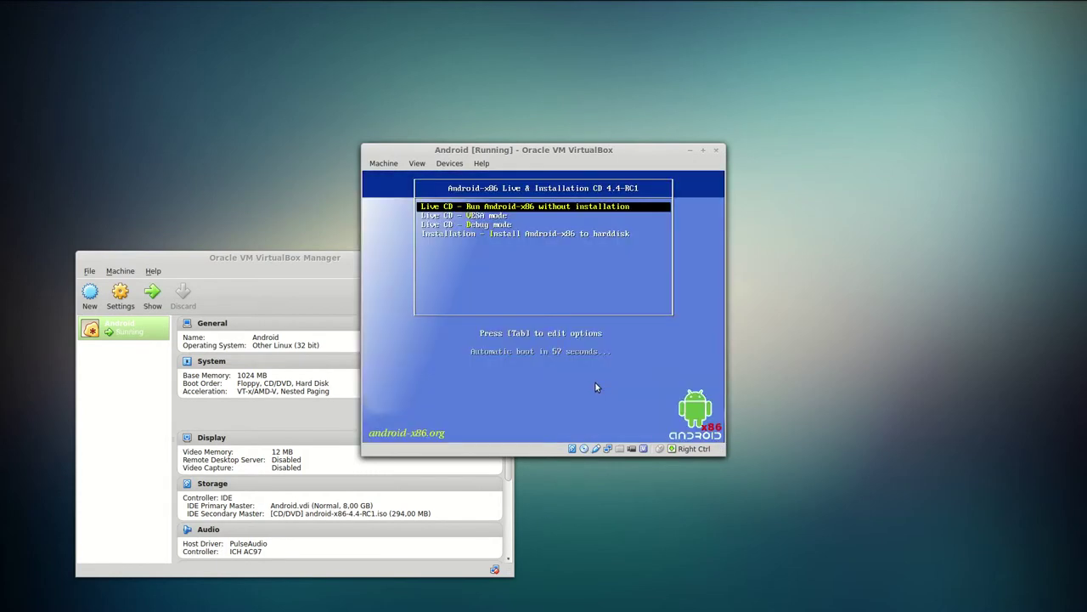
Boot the Installation option that installs Android-x86 to the hard disk
key("Down")
key("Down")
key("Down")
key("Return")
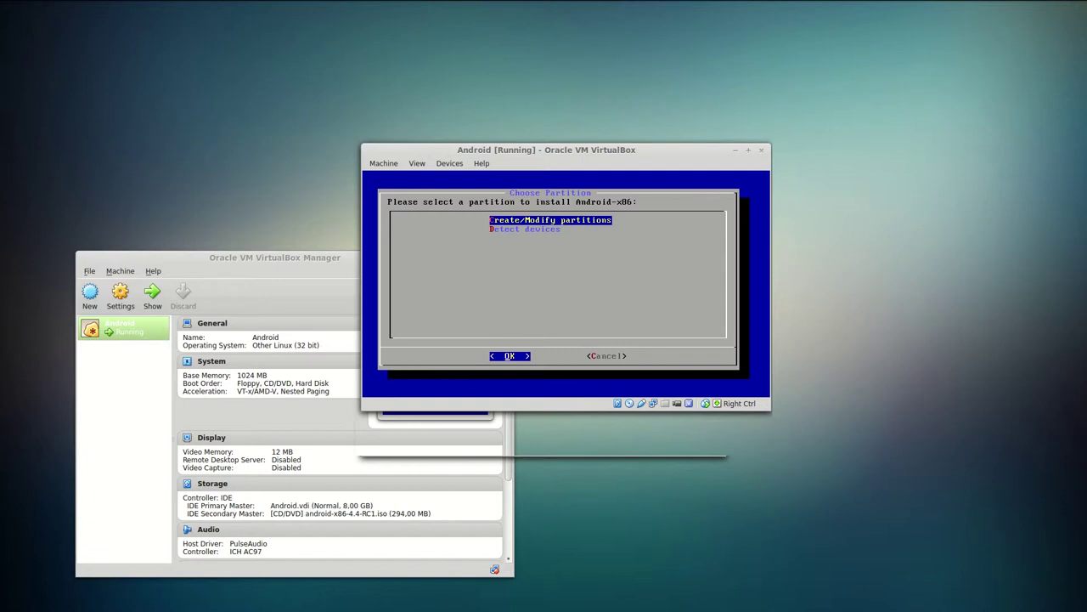
Choose to create or modify partitions and make a primary partition of 8587.19 MB from the free space
key("Return")
key("Right")
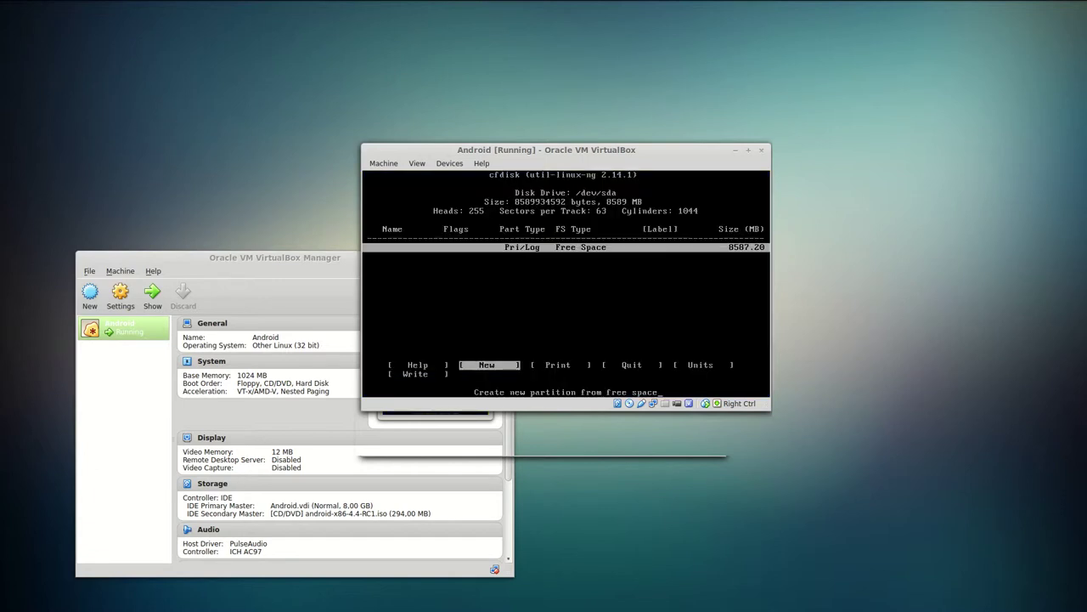
key("Return")
key("Return")
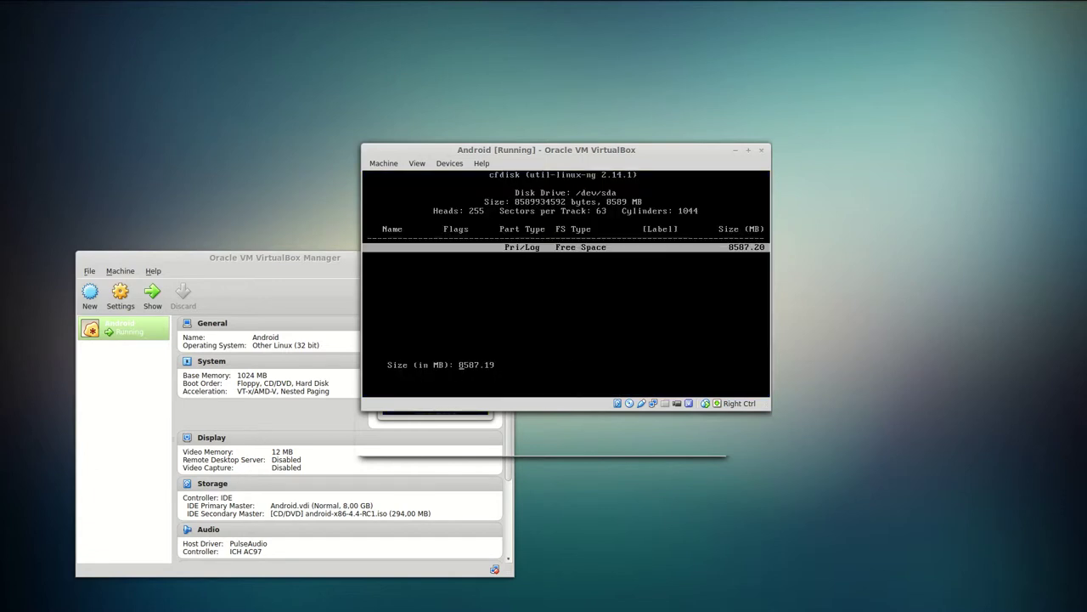
key("Return")
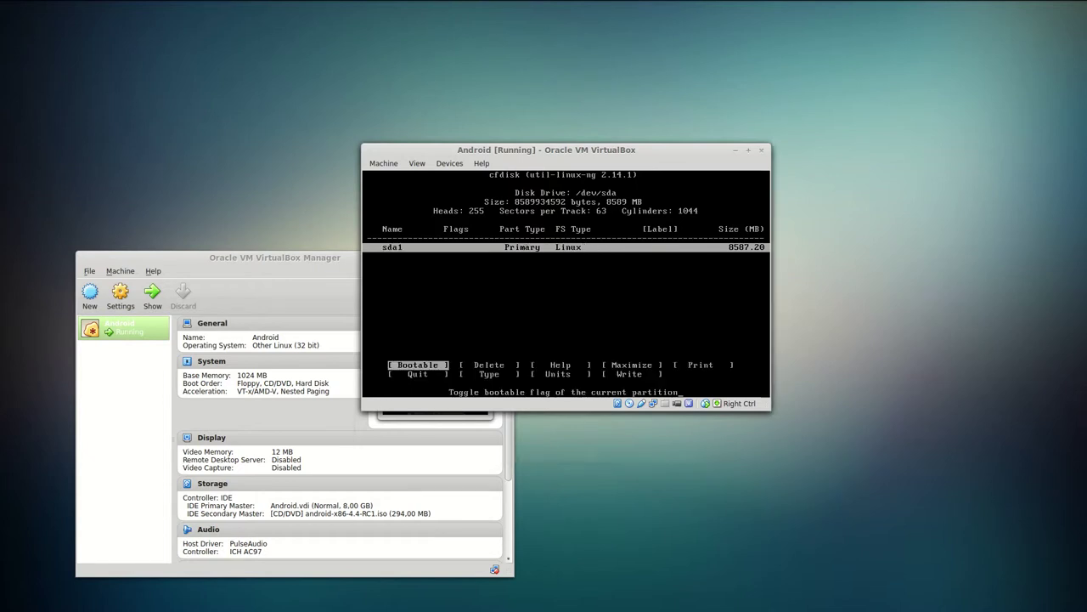
Write the new partition table to disk, answering yes to the confirmation
key("Right")
key("Right")
key("Right")
key("Right")
key("Right")
key("Right")
key("Right")
key("Right")
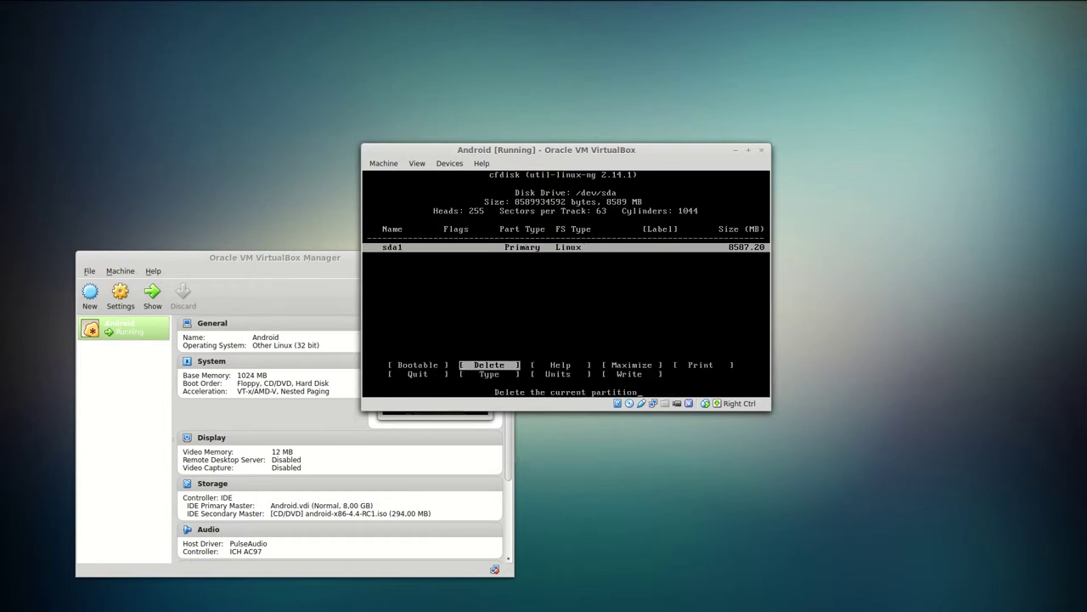
key("Return")
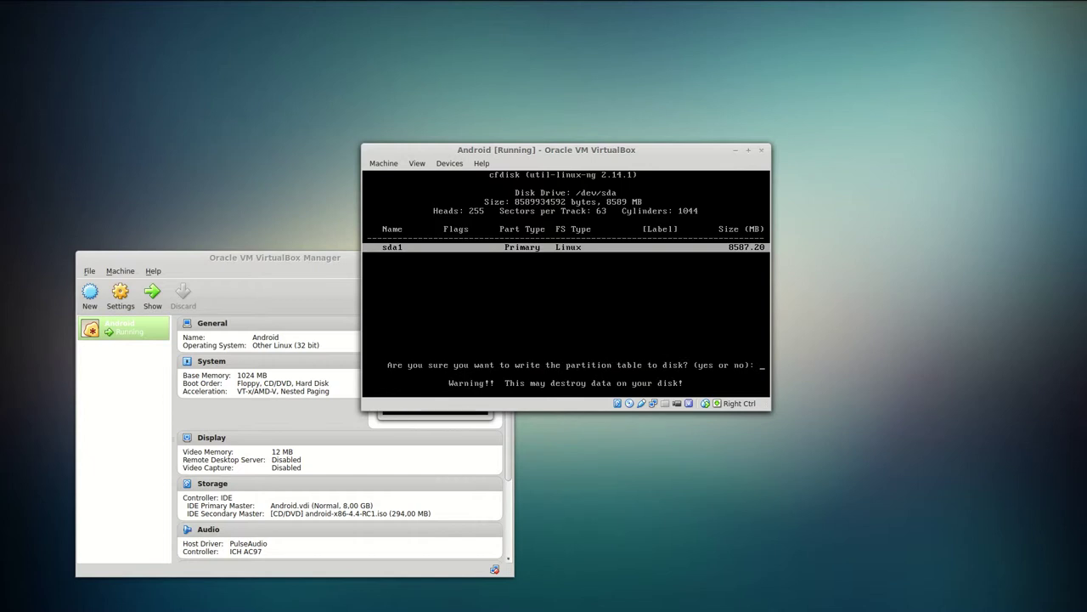
key("Return")
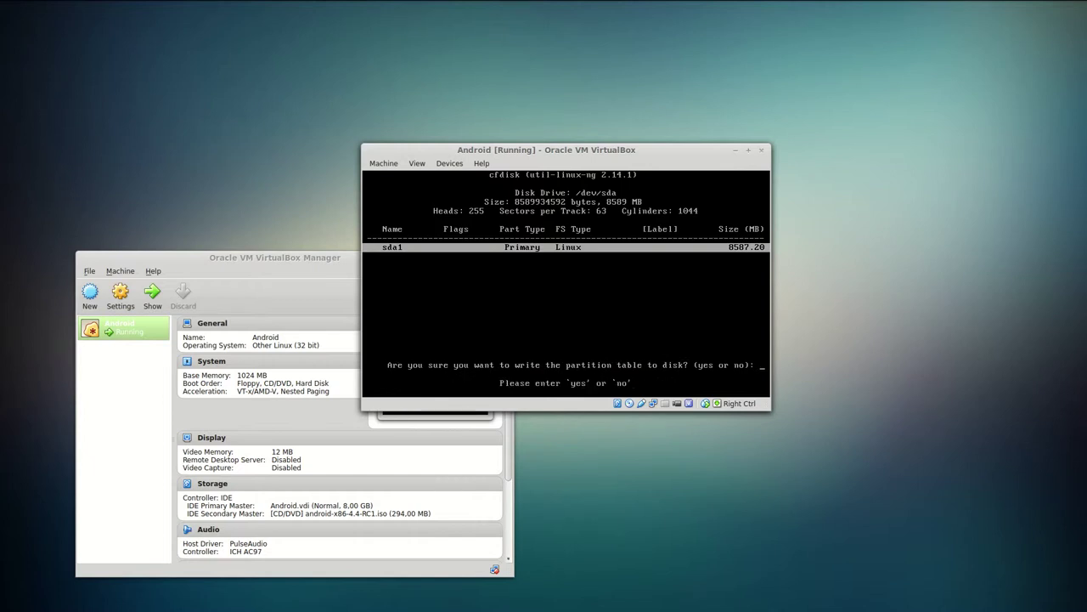
type("ye")
key("Return")
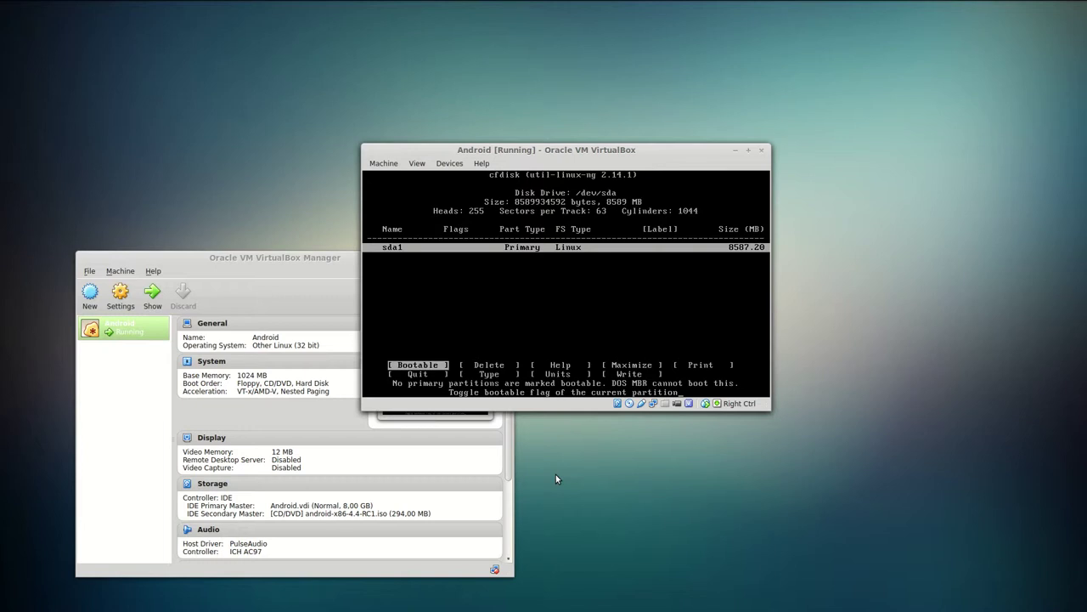
Quit the cfdisk partition editor and return to the installer's partition selection
key("Down")
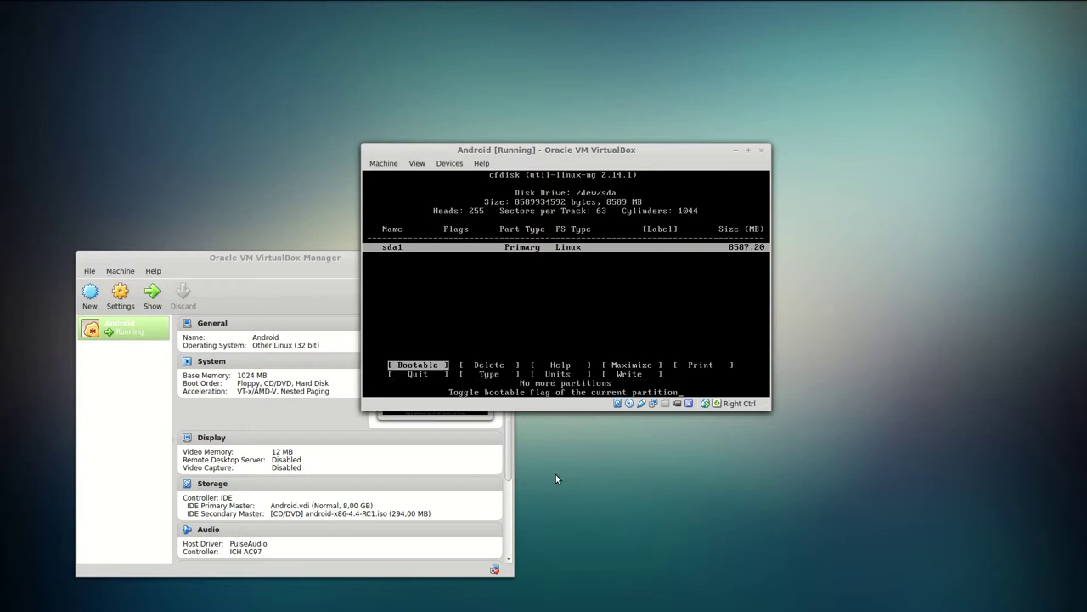
key("Right")
key("Right")
key("Right")
key("Right")
key("Right")
key("Return")
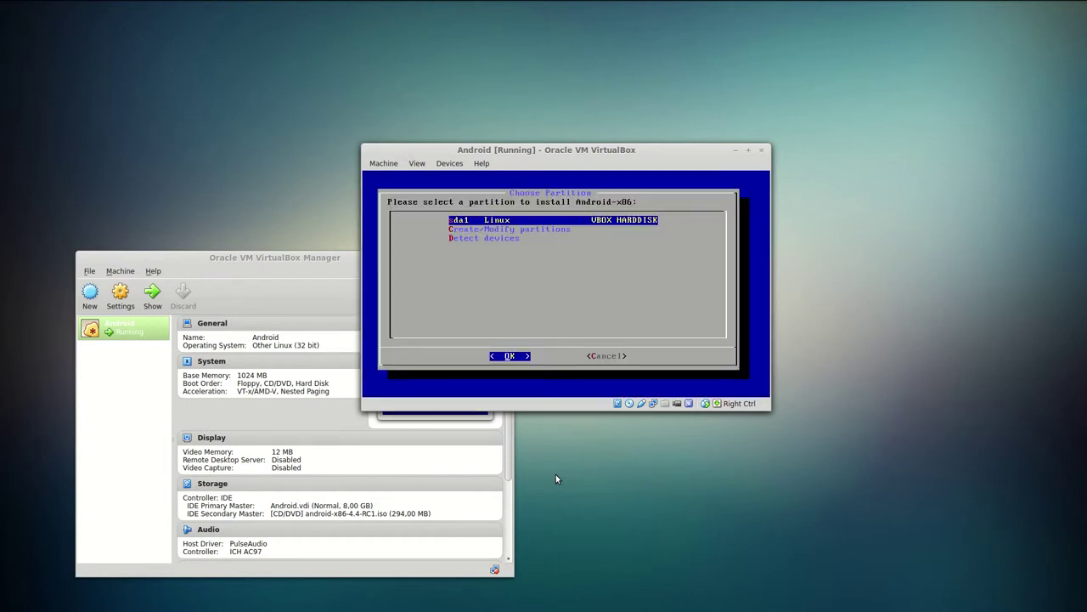
Select sda1 as the installation partition and format it as ext3
key("Return")
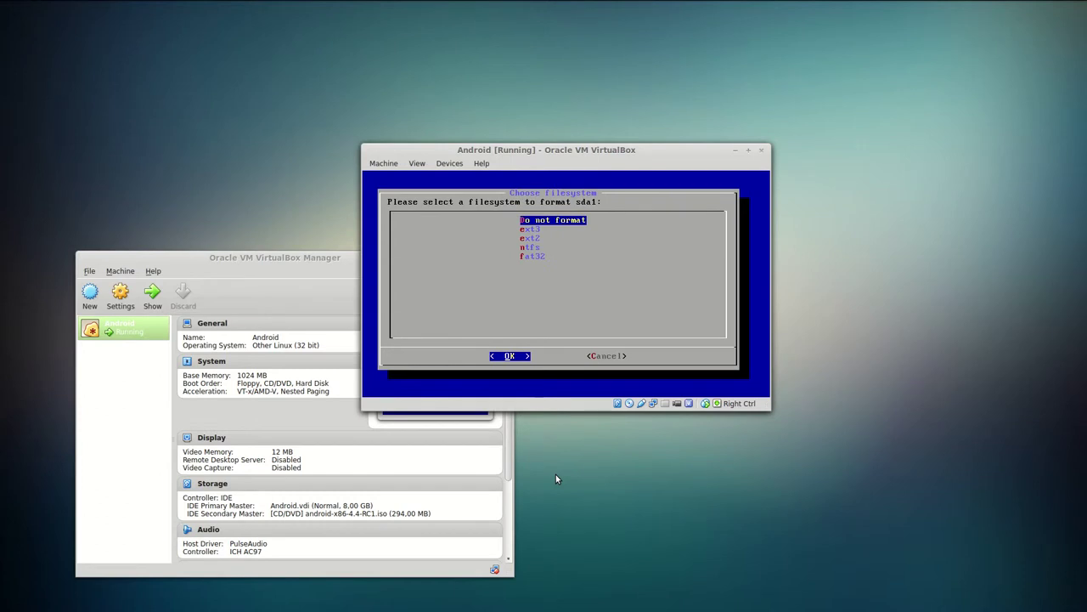
key("Down")
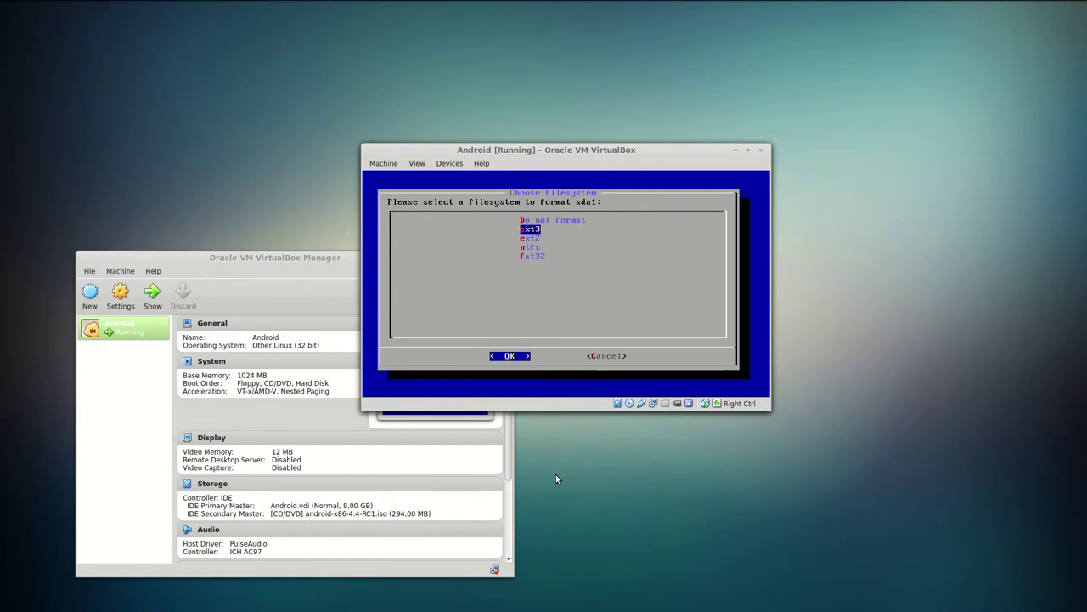
key("Return")
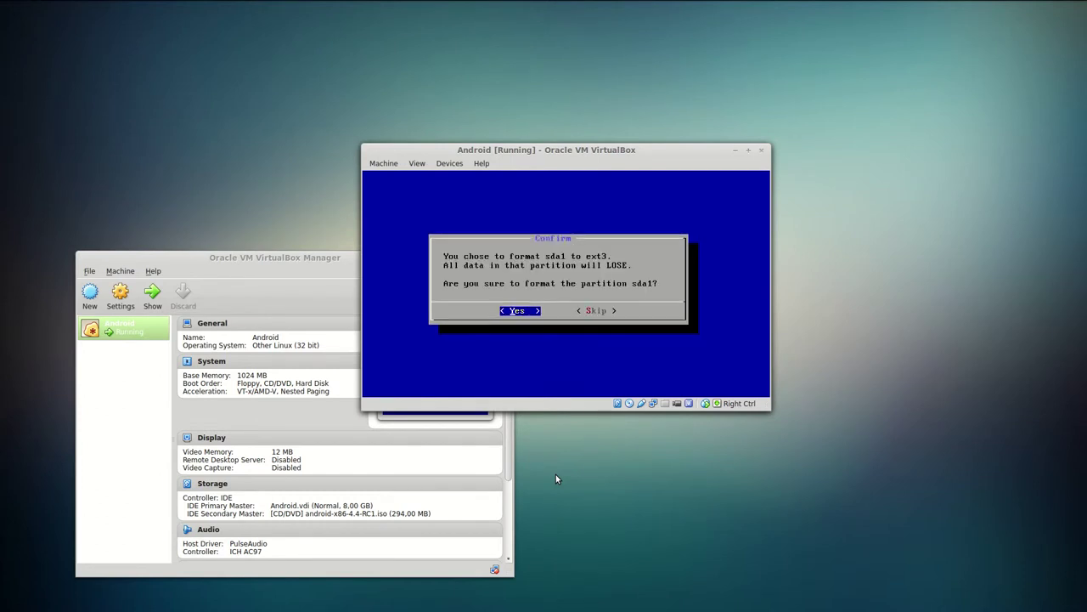
key("Return")
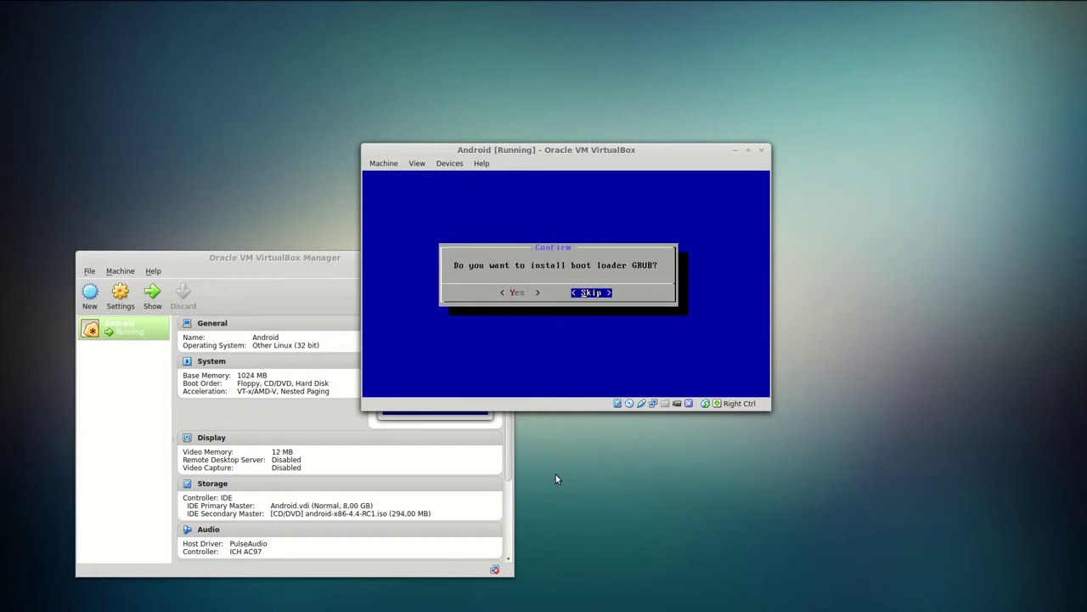
Install the GRUB boot loader and make the /system directory read-write
key("Left")
key("Return")
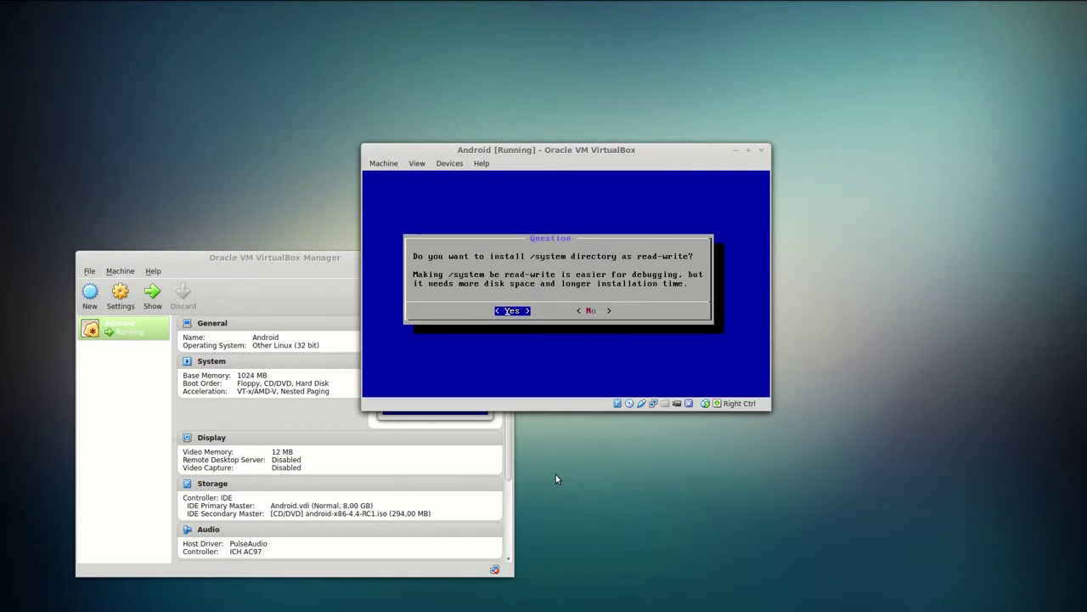
key("Return")
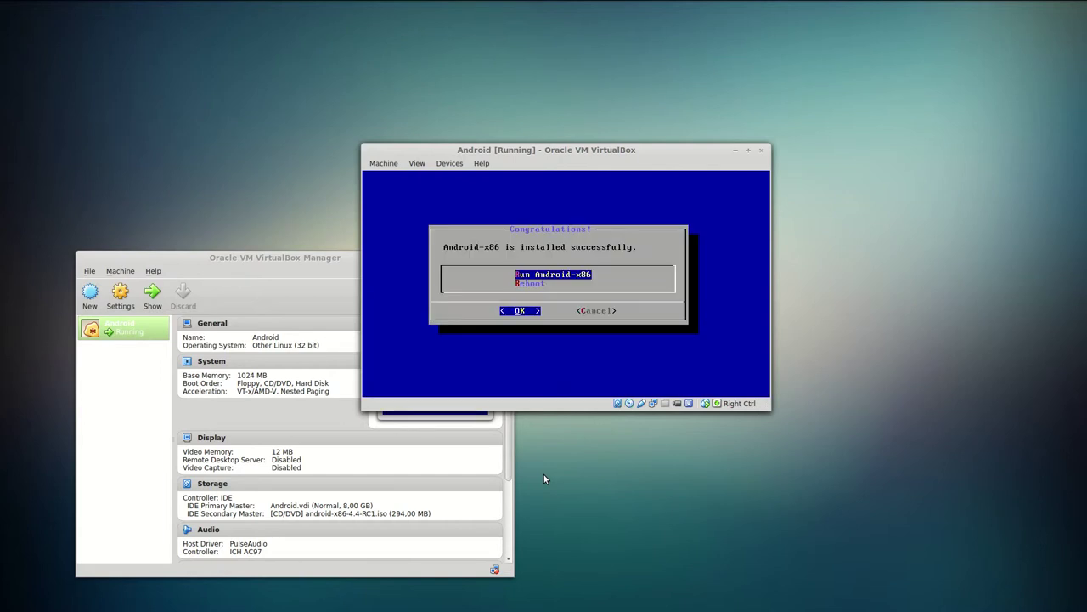
Reboot from the finished installer, then close the virtual machine by powering it off at the boot menu
key("Down")
key("Return")
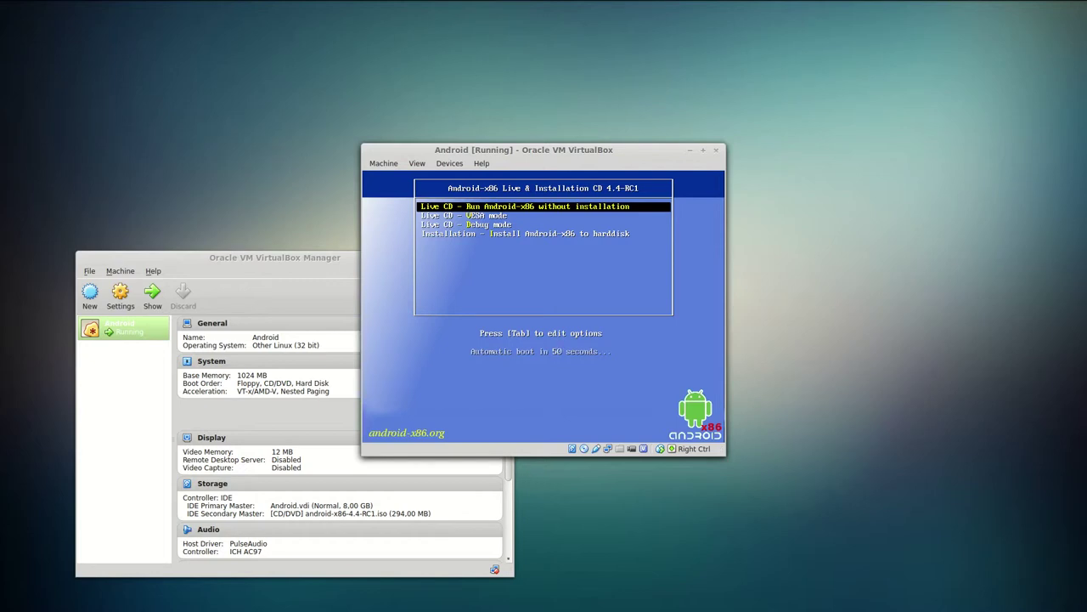
left_click(718, 154)
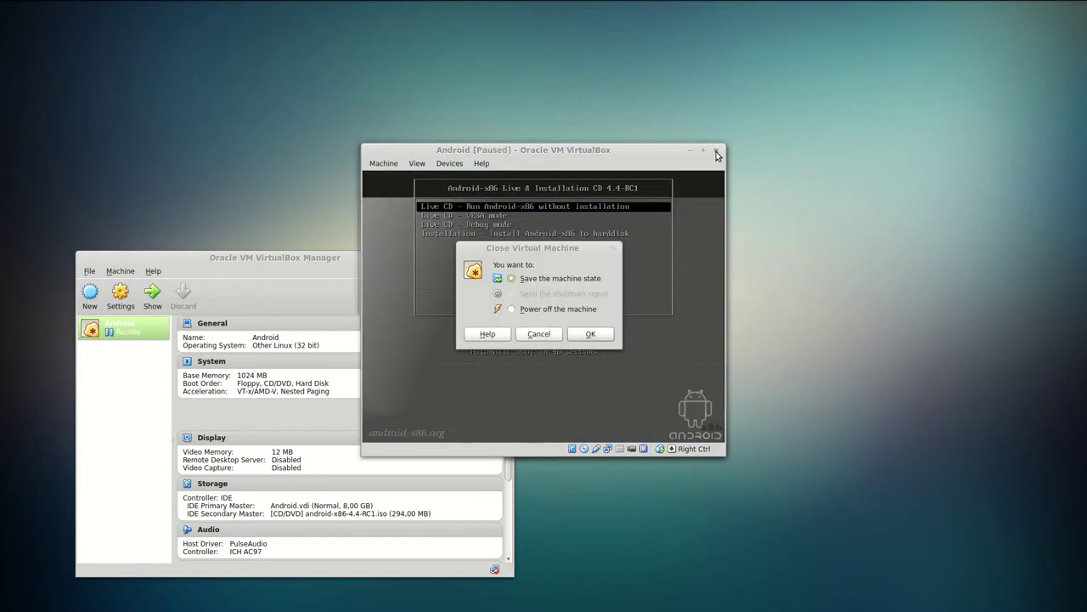
left_click(586, 333)
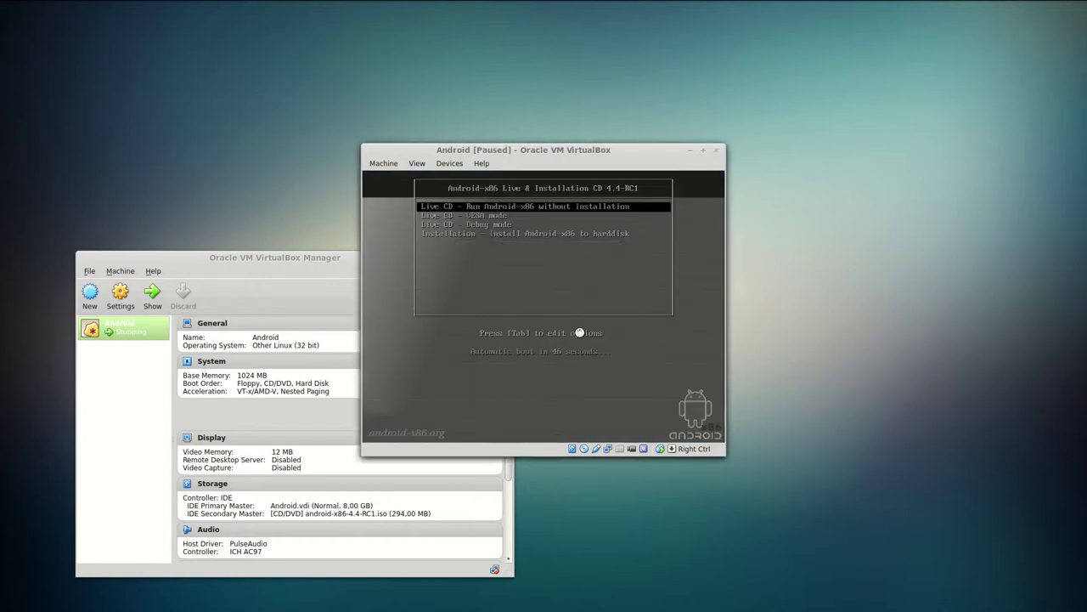
Start the Android machine again and boot the Live CD option that runs Android-x86 without installation
left_click(151, 295)
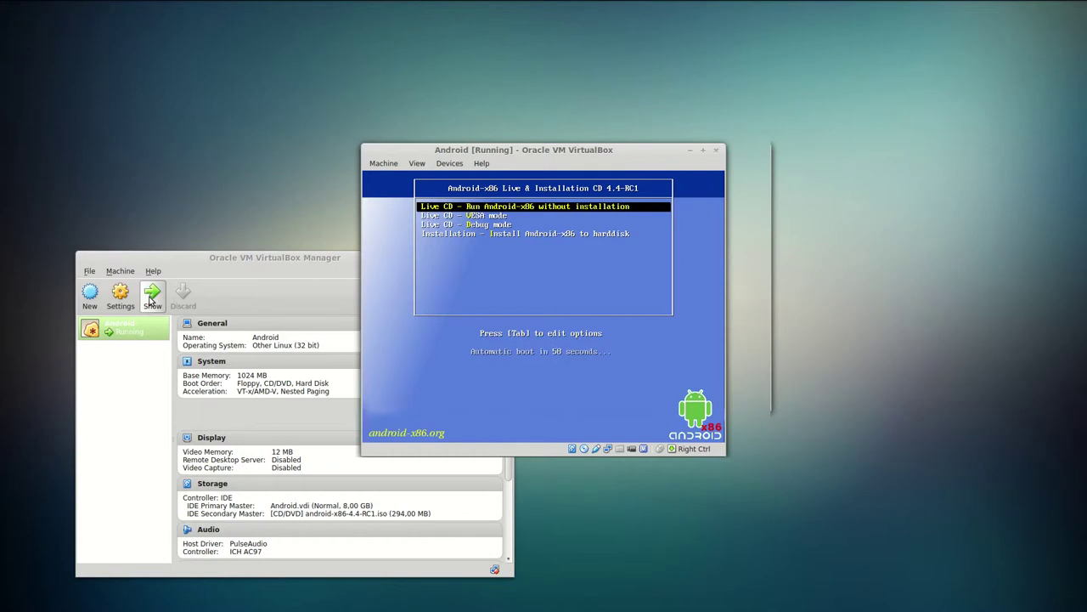
key("Return")
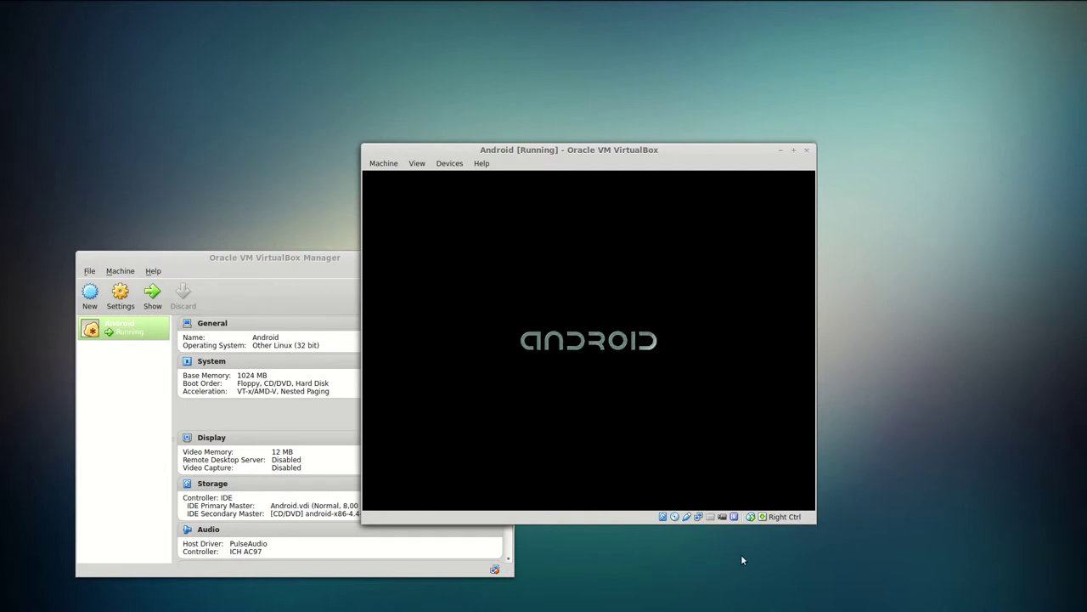
left_click(759, 526)
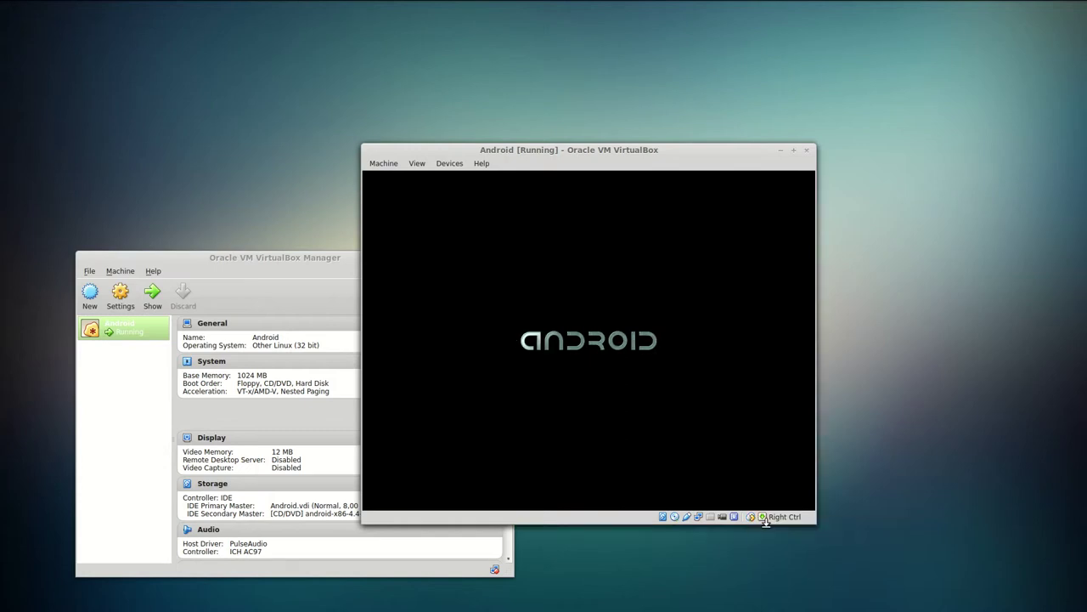
Begin the Android setup wizard with English (United States) as the language
left_click(662, 374)
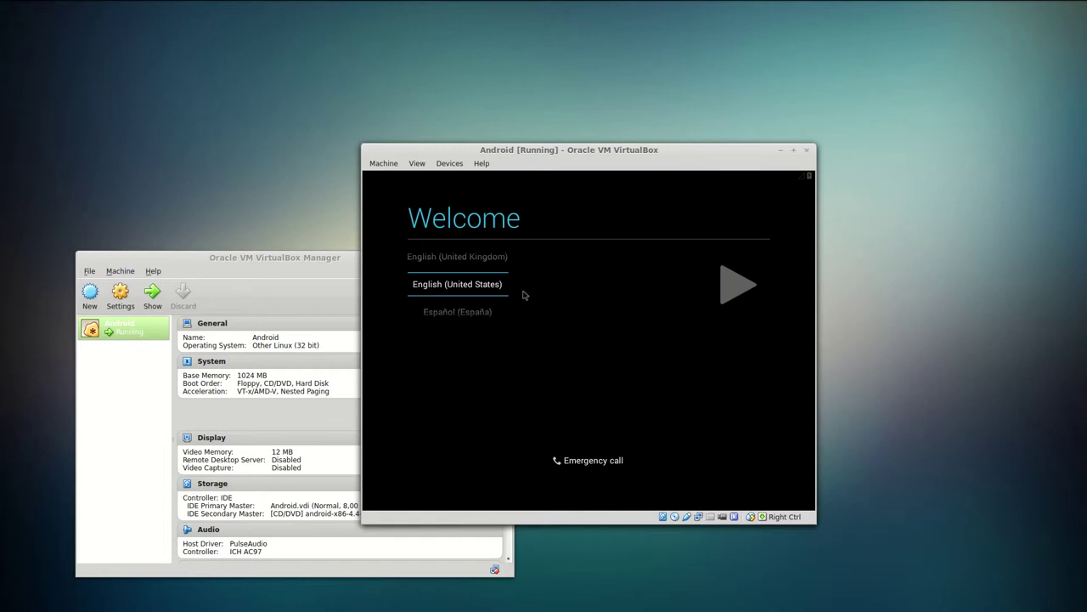
left_click(737, 284)
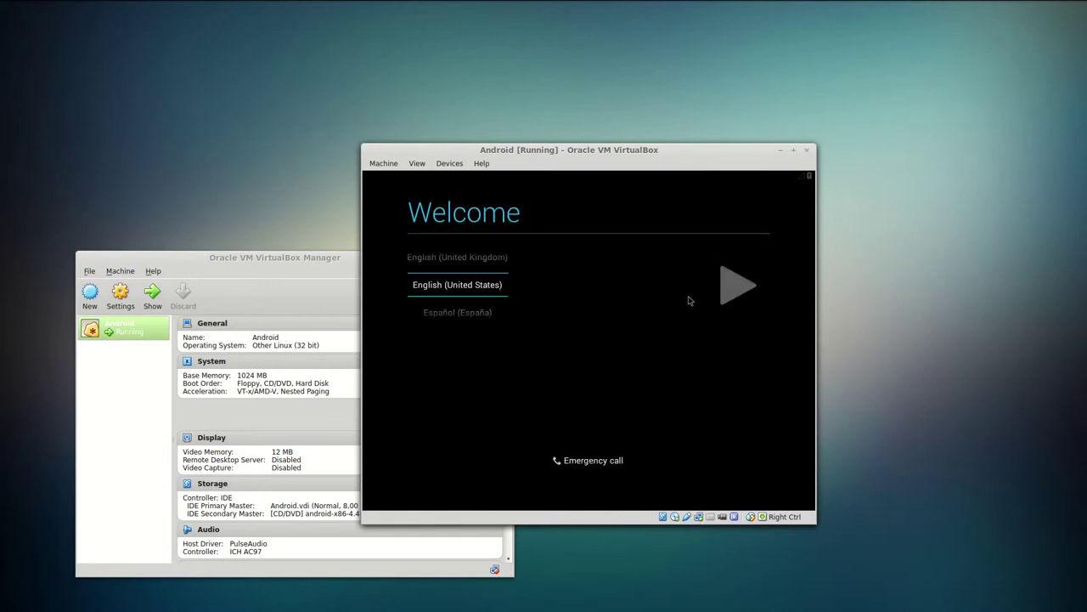
left_click(727, 294)
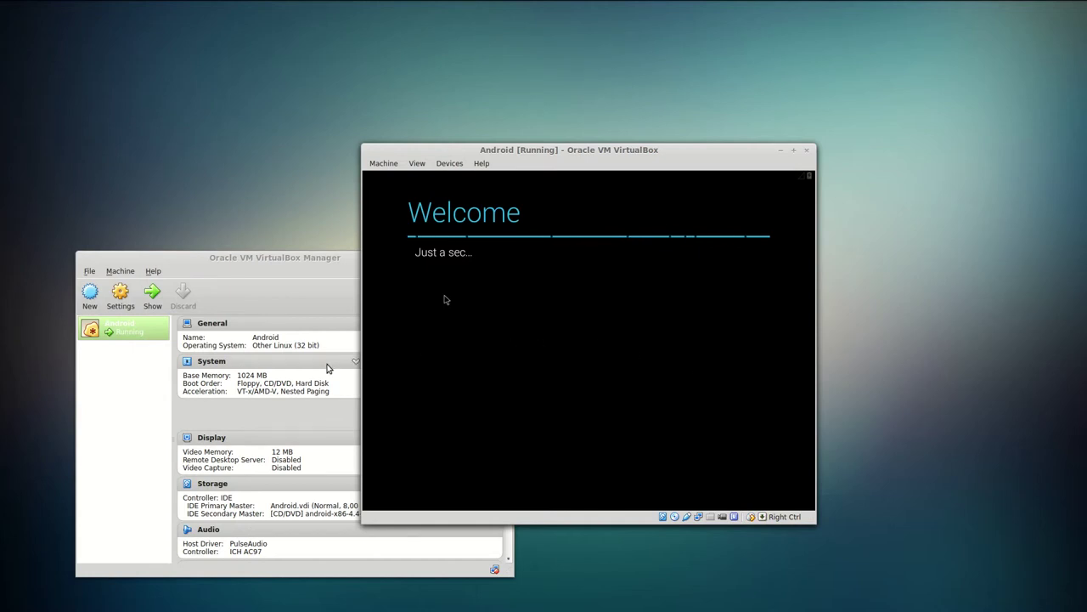
Examine the running Android machine's System and Display settings in the VirtualBox Manager, then close them without changes
left_click(280, 259)
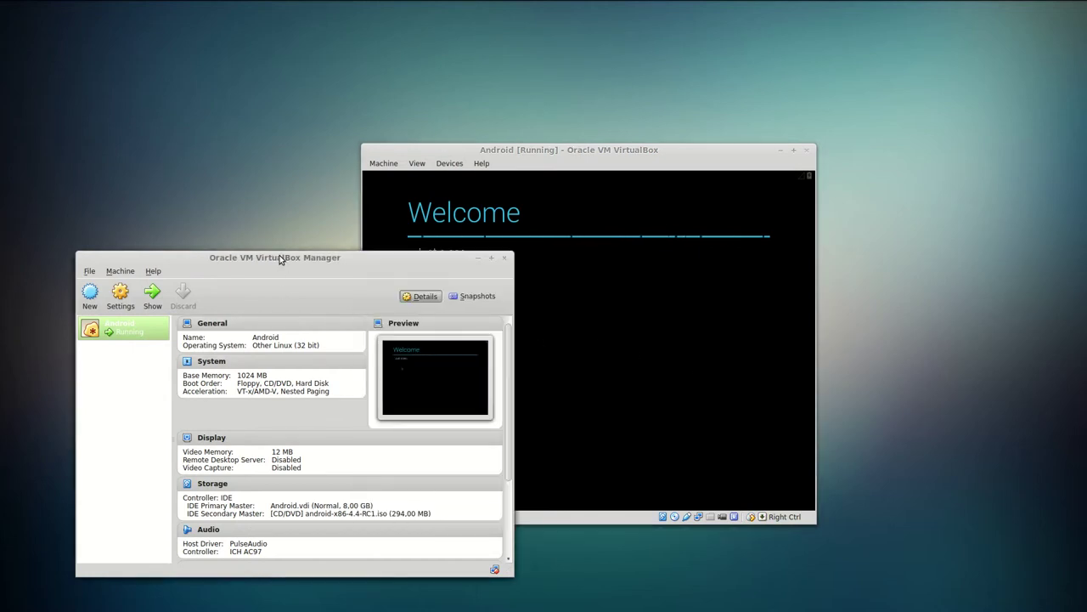
left_click_drag(474, 153, 657, 150)
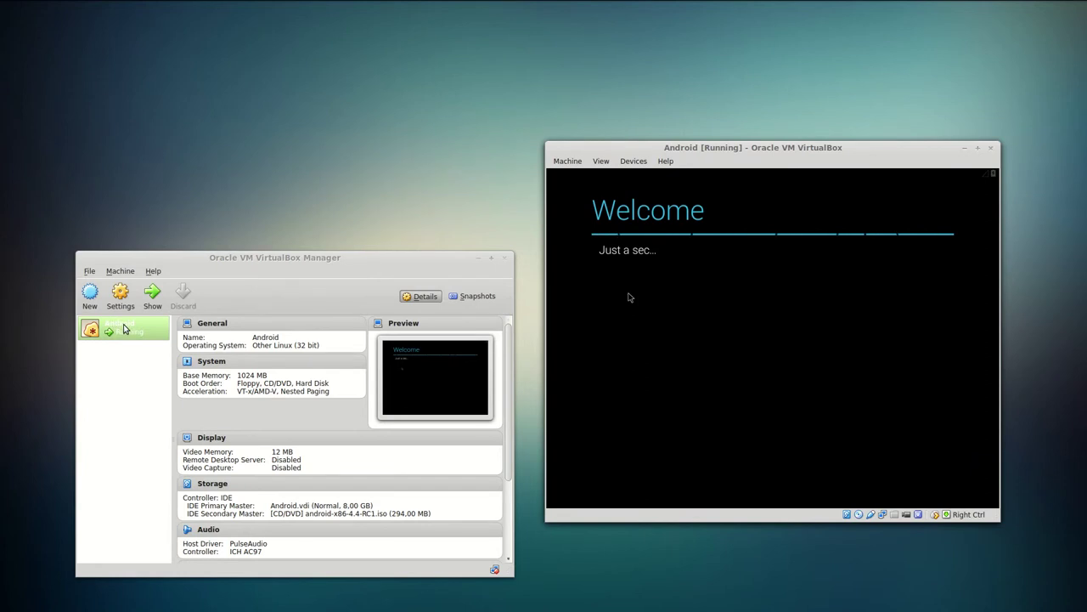
left_click(121, 295)
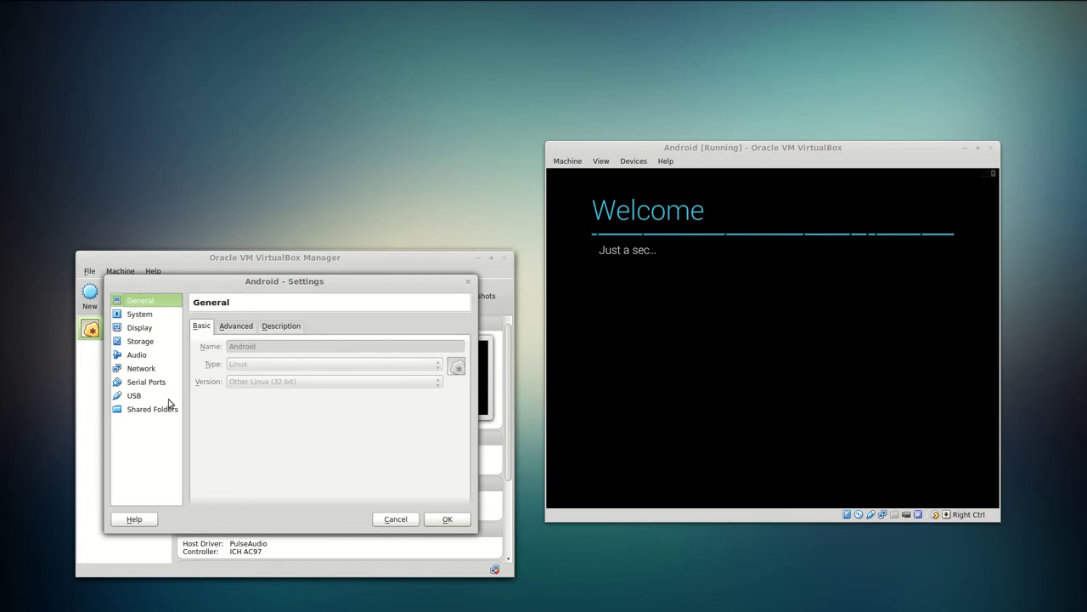
left_click(142, 314)
left_click(141, 328)
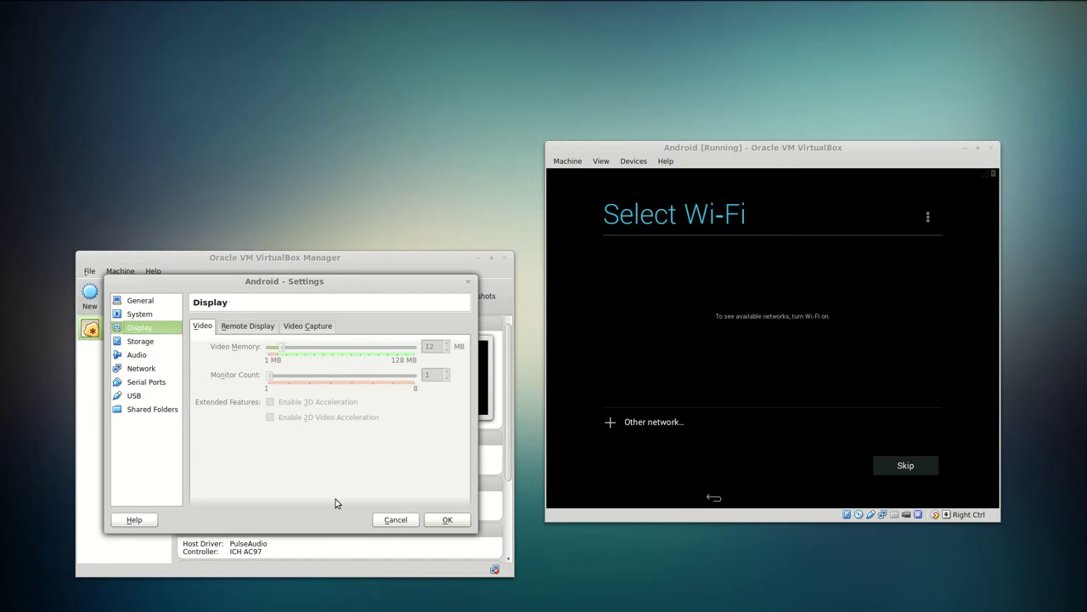
left_click(395, 520)
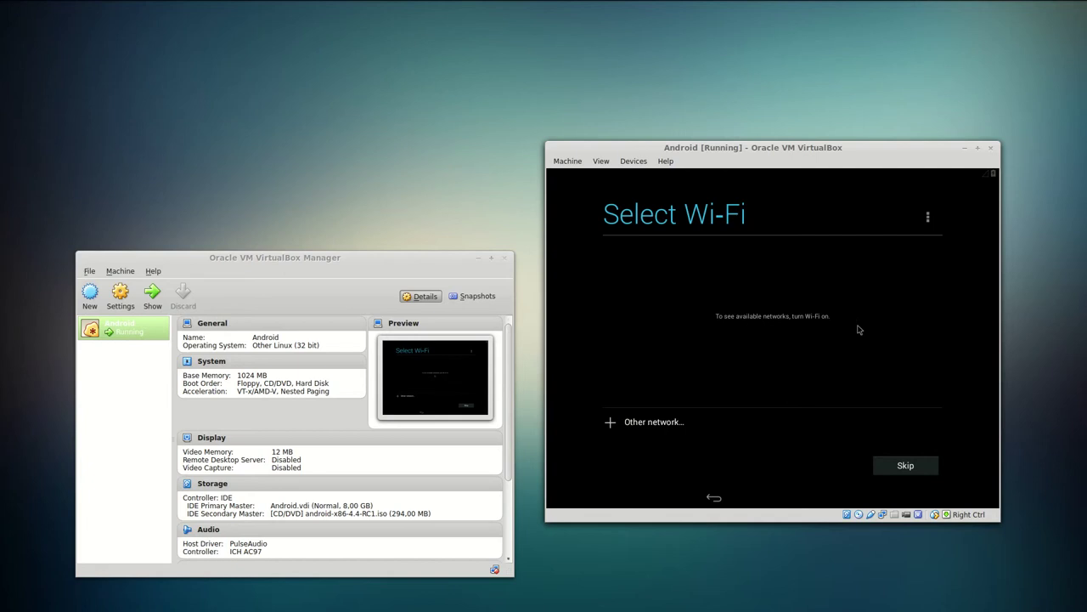
Skip the Wi-Fi selection despite possible data charges and sign in with an existing Google account, accepting the terms of service
left_click(908, 472)
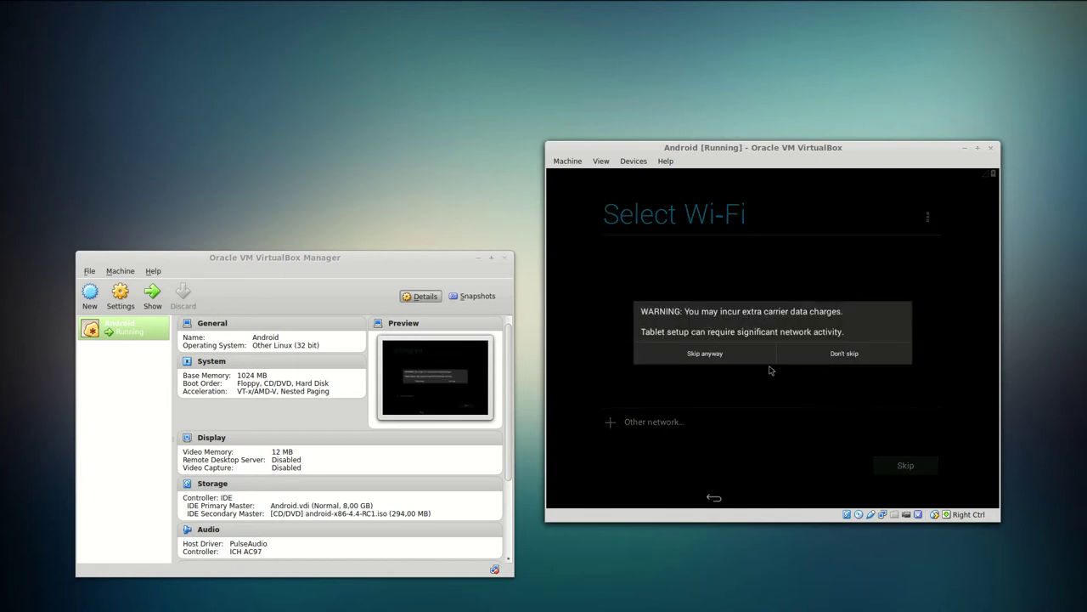
left_click(724, 355)
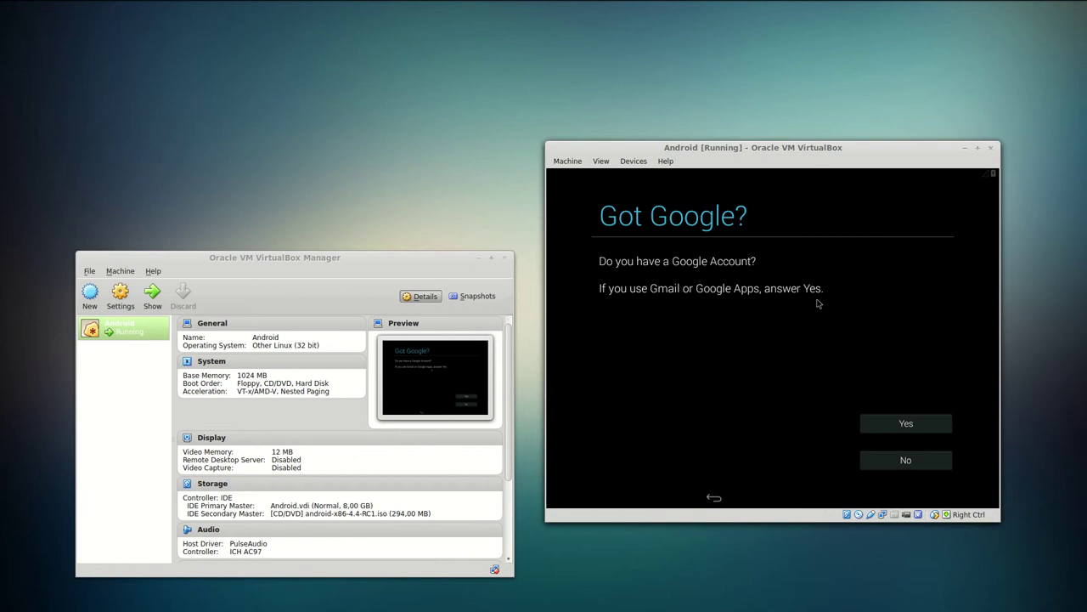
left_click(910, 427)
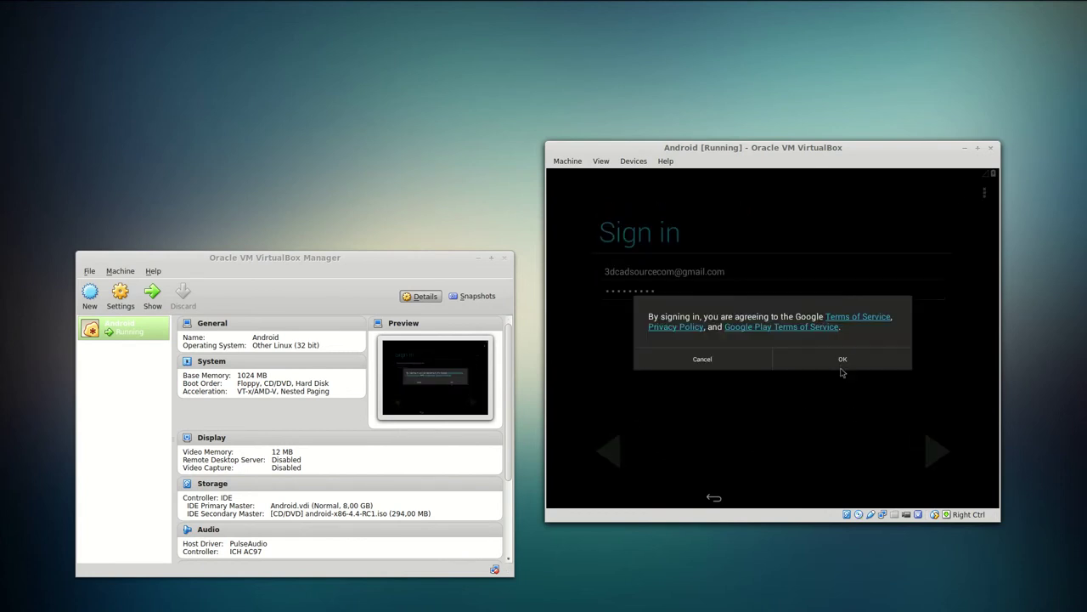
left_click(841, 360)
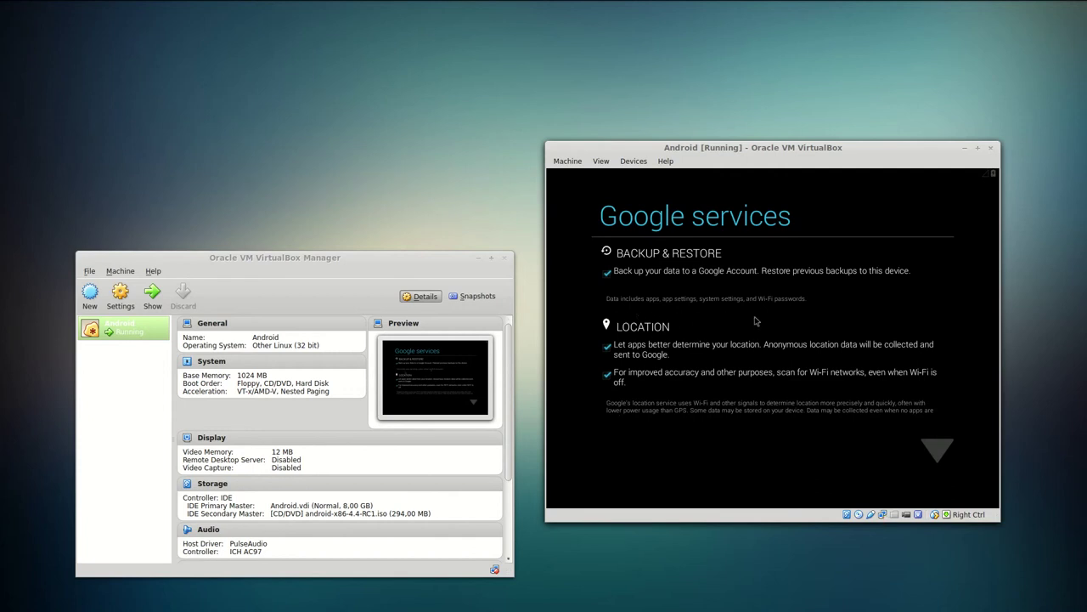
Finish the setup wizard with the default Google services and prefilled owner name, declining the credit card and dismissing the home screen tips
left_click(939, 451)
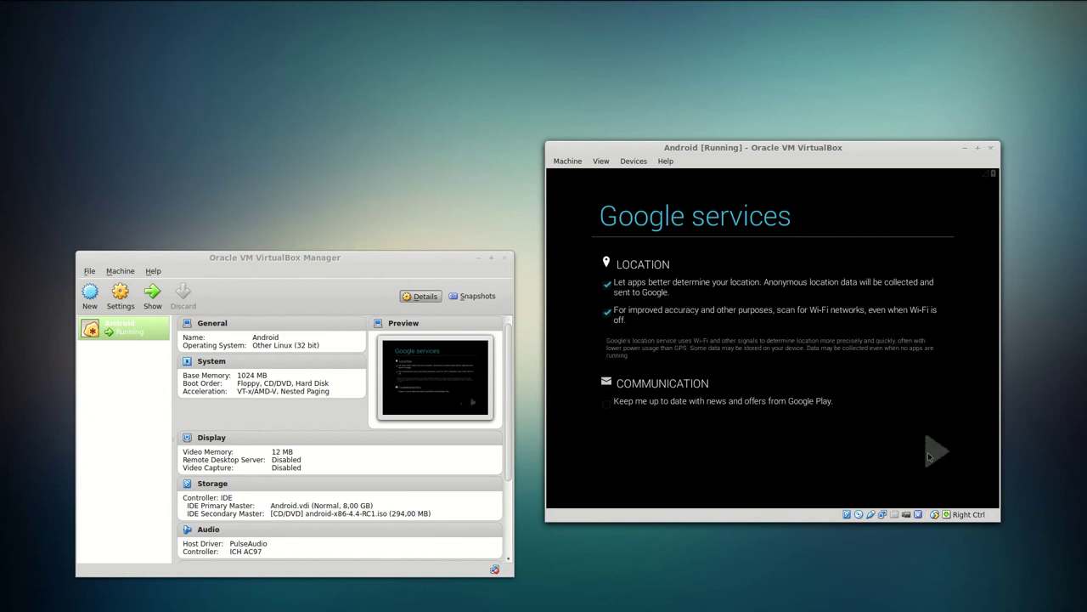
left_click(931, 455)
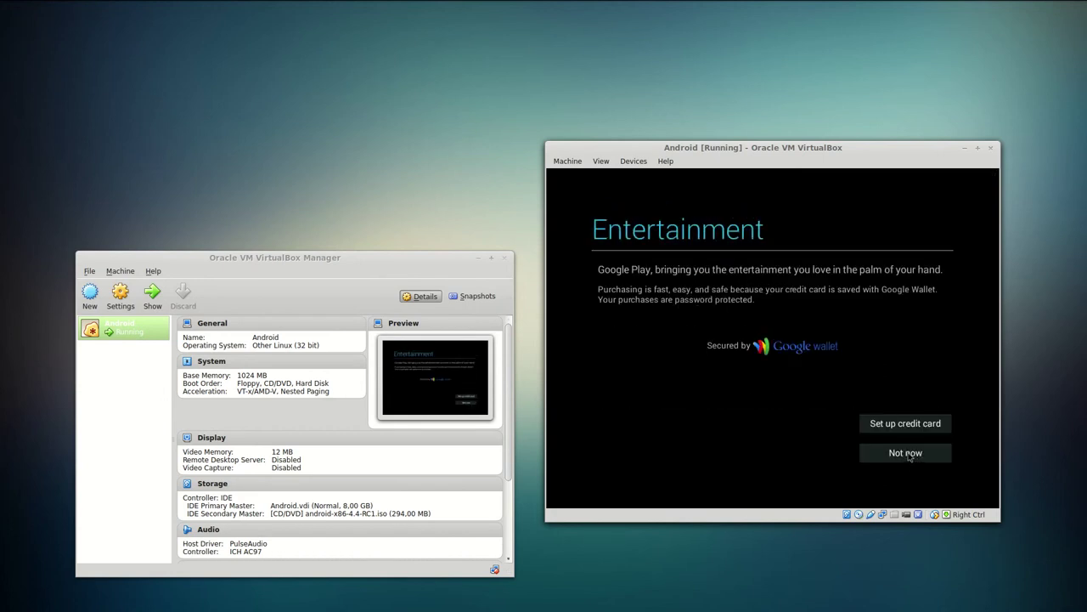
left_click(908, 455)
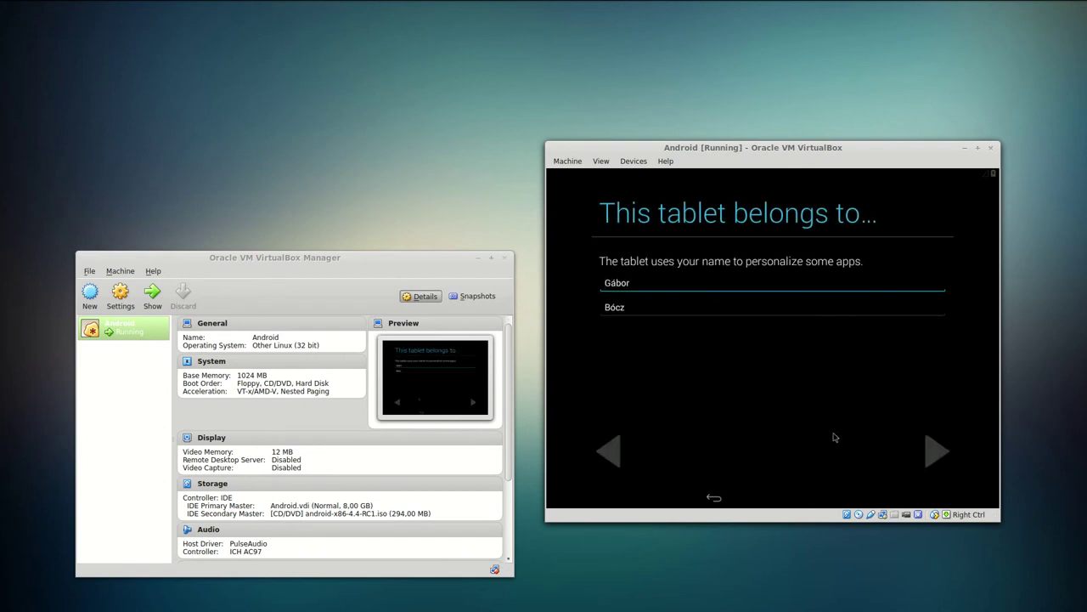
left_click(935, 451)
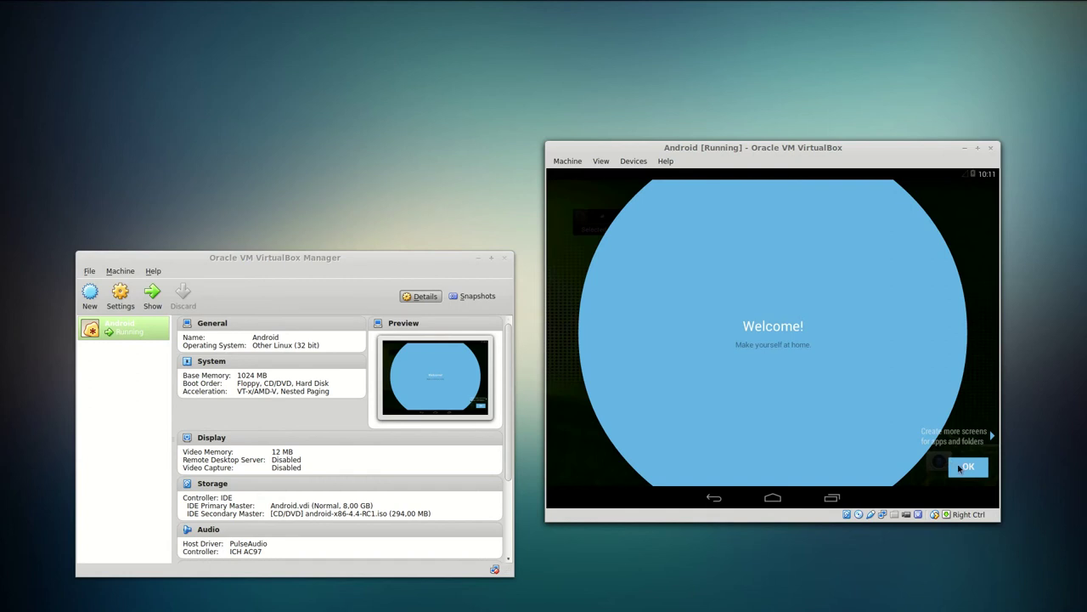
left_click(963, 467)
left_click(965, 467)
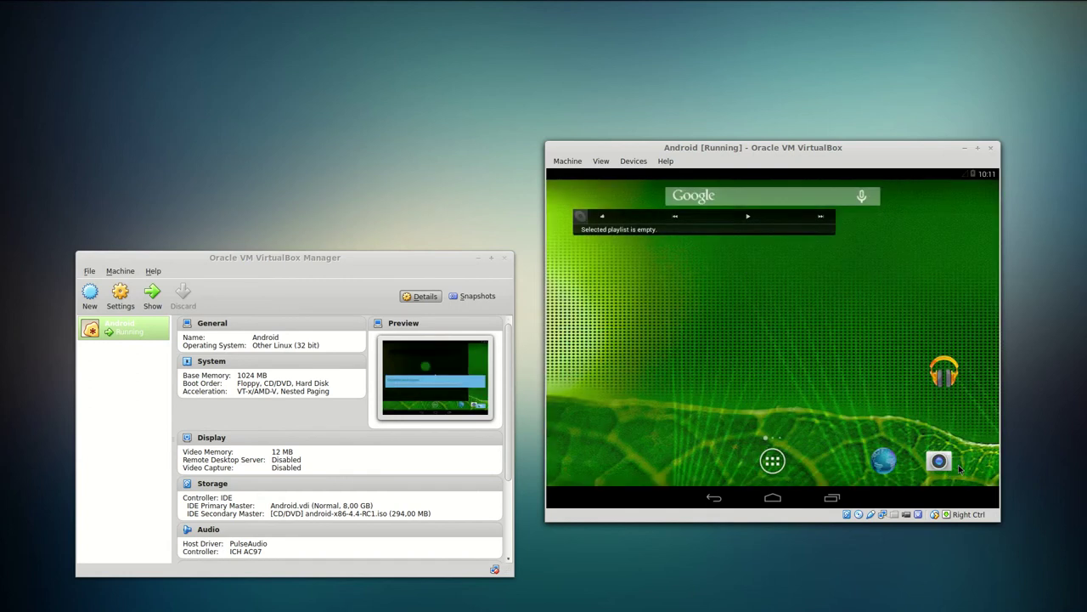
Choose a sleep timeout in the Display section of the Android settings and return to the home screen
left_click(772, 464)
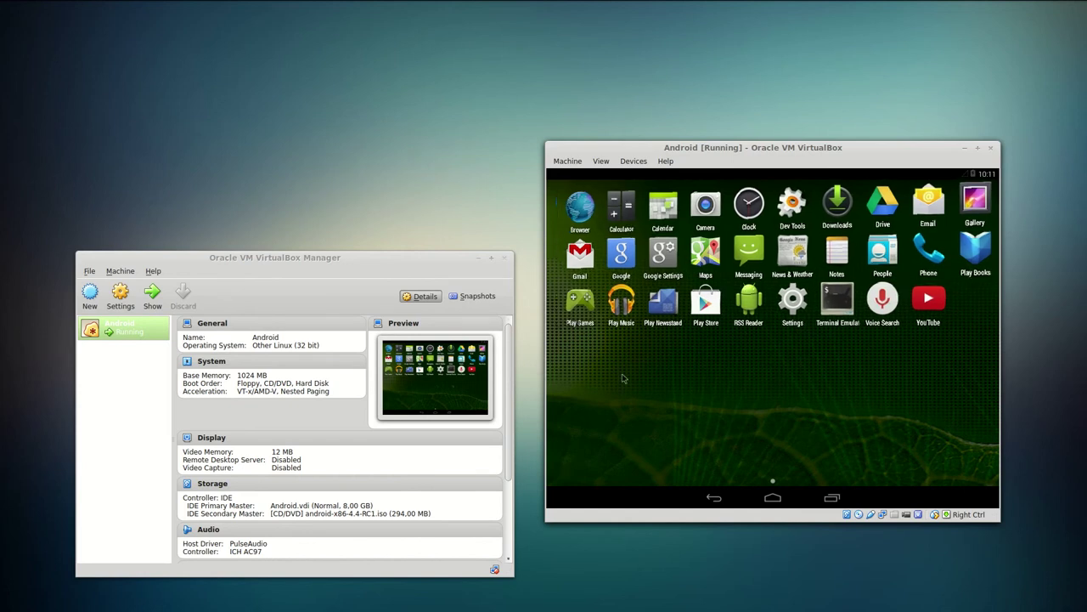
left_click(796, 300)
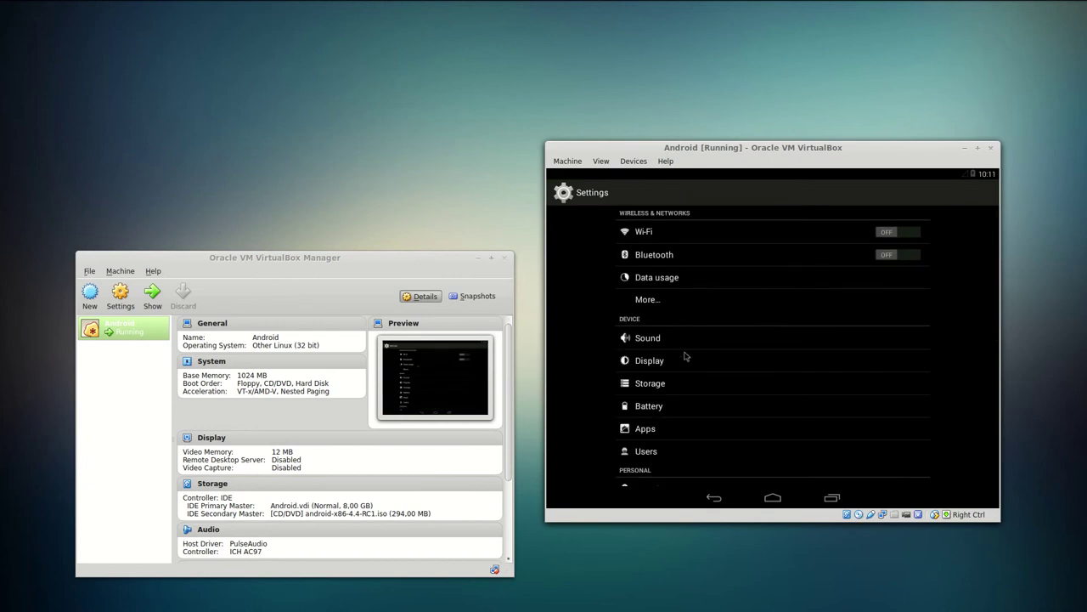
left_click(655, 364)
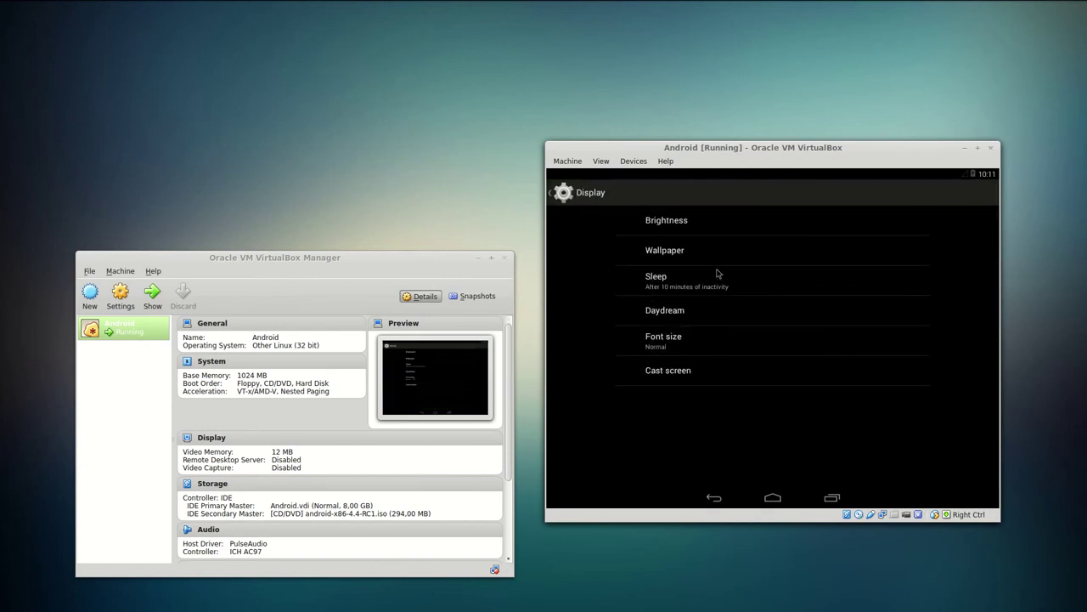
left_click(680, 280)
left_click(703, 408)
left_click(716, 498)
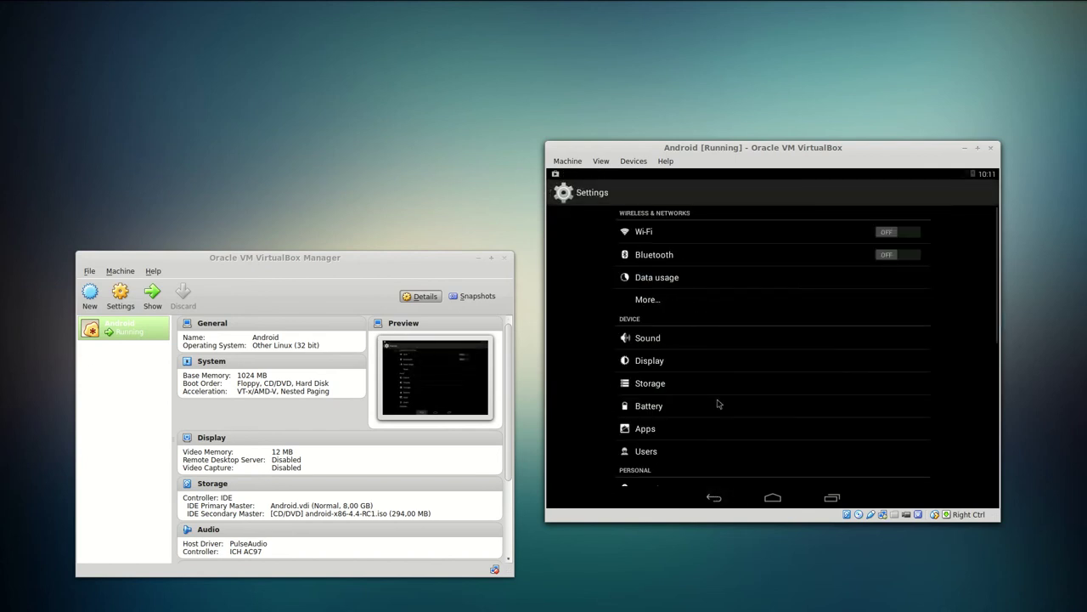
scroll(706, 425, "down", 2)
scroll(702, 376, "down", 3)
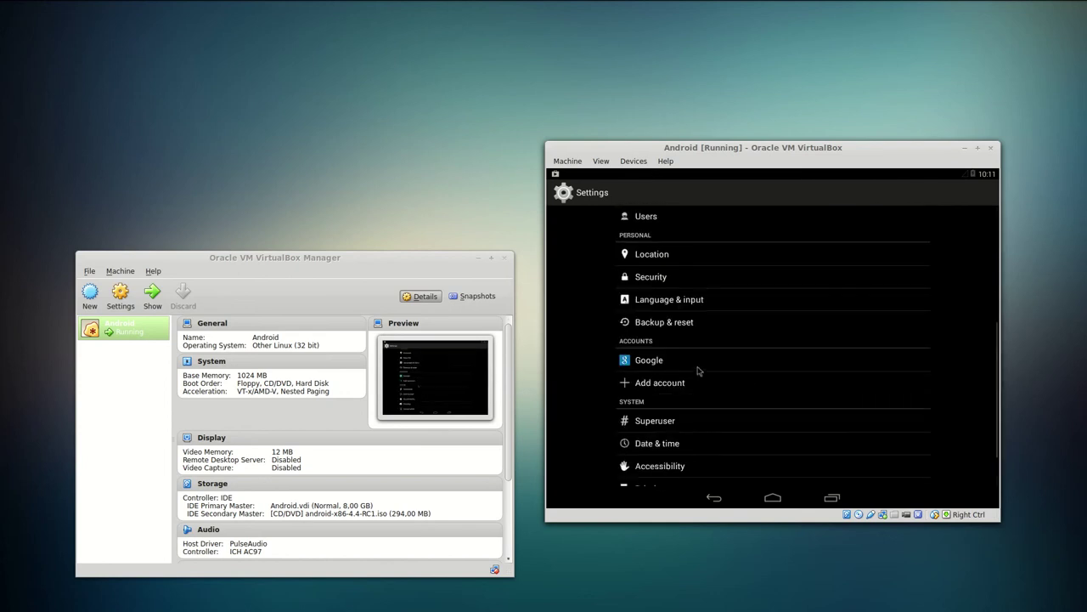
scroll(701, 374, "up", 3)
left_click(772, 497)
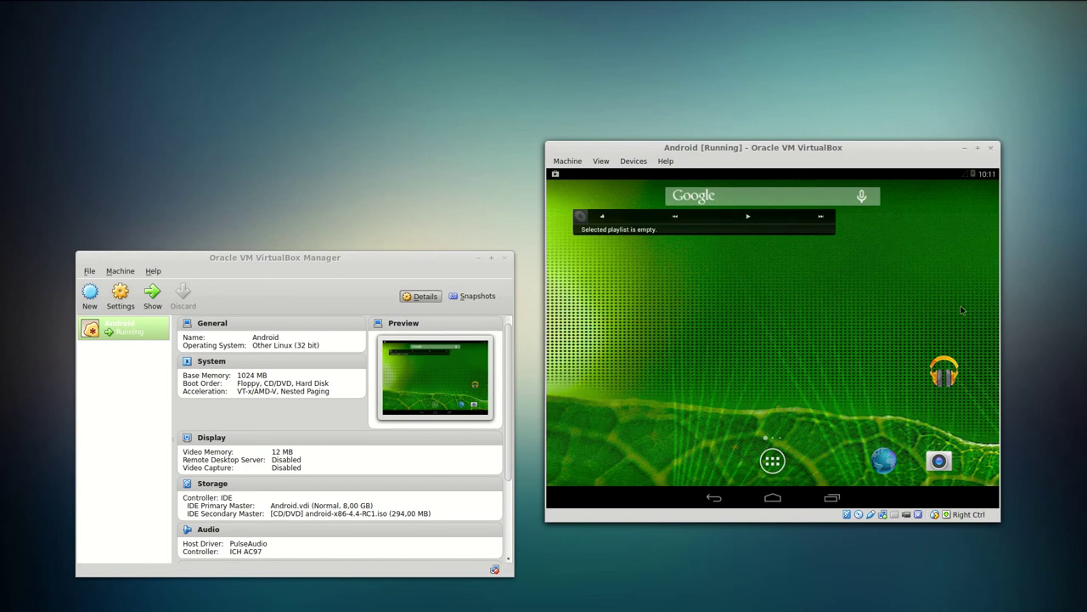
Open the Play Store from the next home screen, browse its Apps section and return home
left_click_drag(723, 323, 592, 314)
left_click(945, 379)
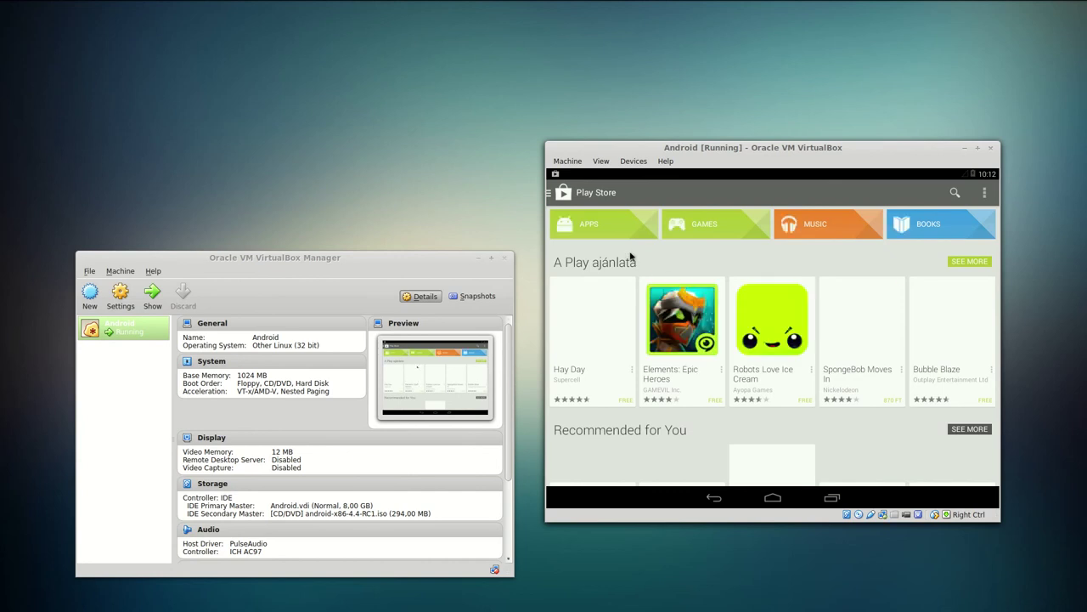
left_click(596, 228)
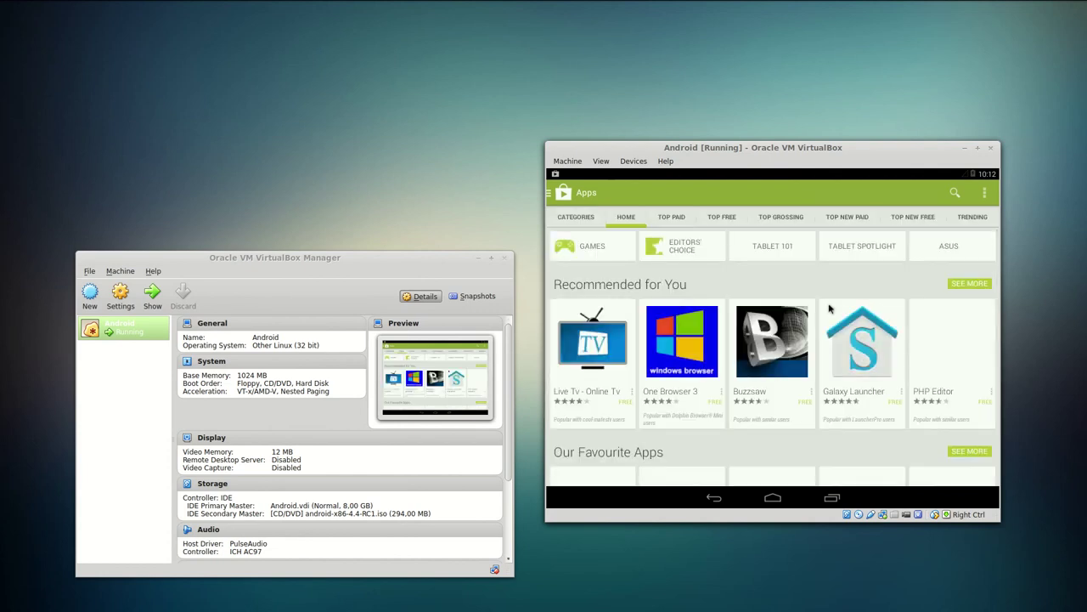
scroll(828, 319, "down", 5)
scroll(824, 338, "down", 2)
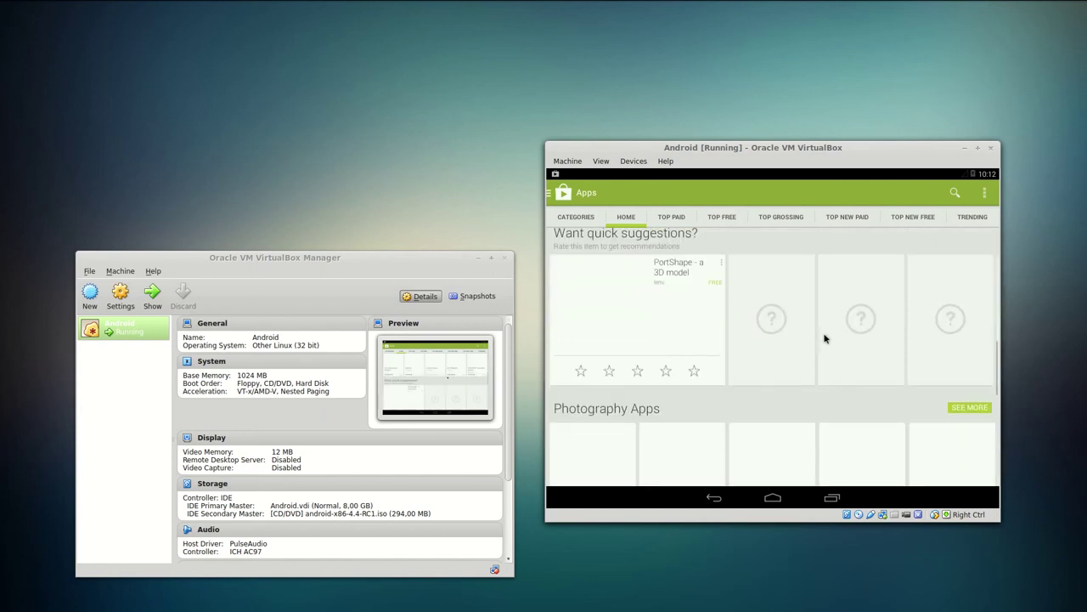
scroll(824, 338, "up", 5)
scroll(824, 339, "up", 1)
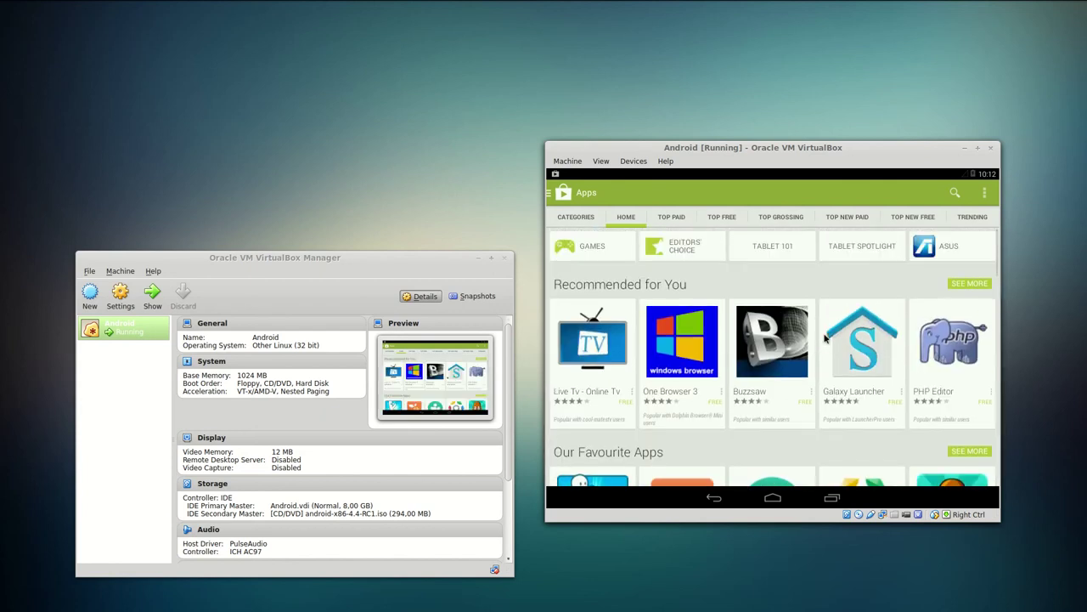
left_click(771, 498)
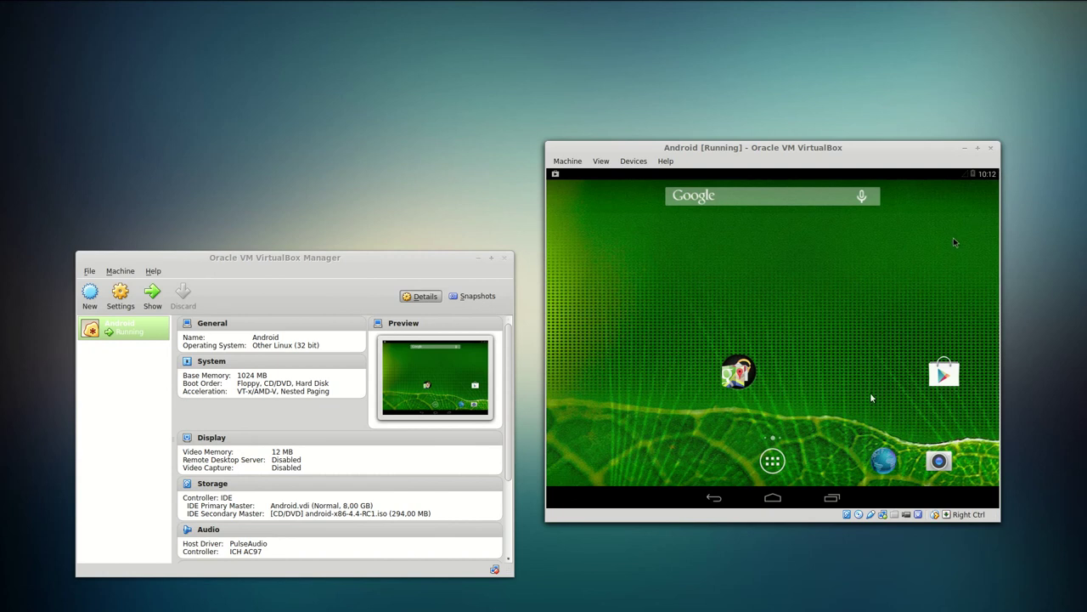
Power off the Android machine and set its video memory to 128 MB with 3D and 2D video acceleration enabled
left_click(991, 148)
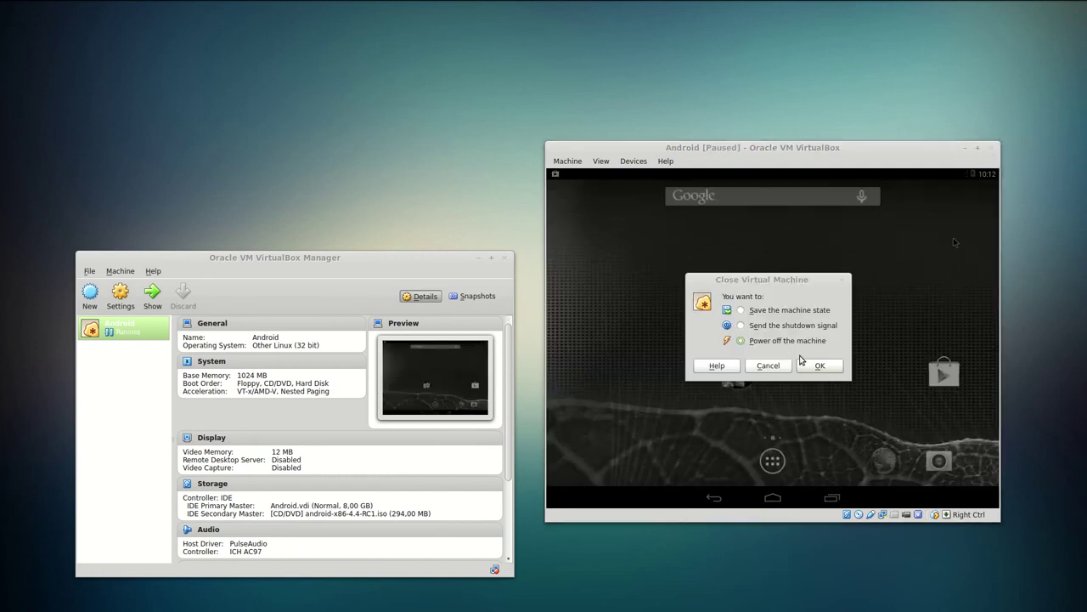
left_click(811, 366)
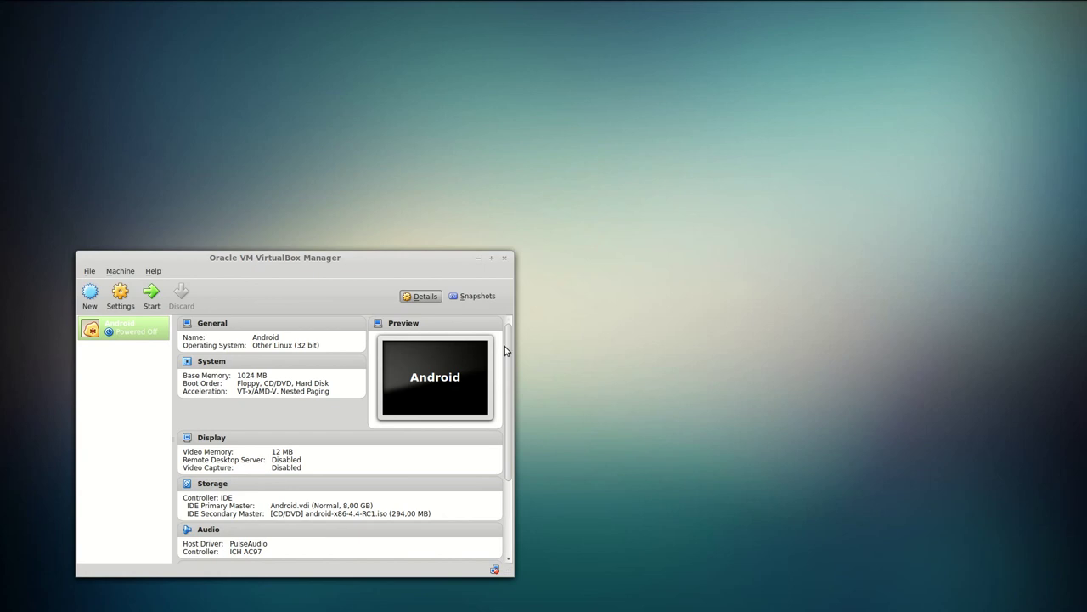
left_click(120, 295)
left_click(141, 329)
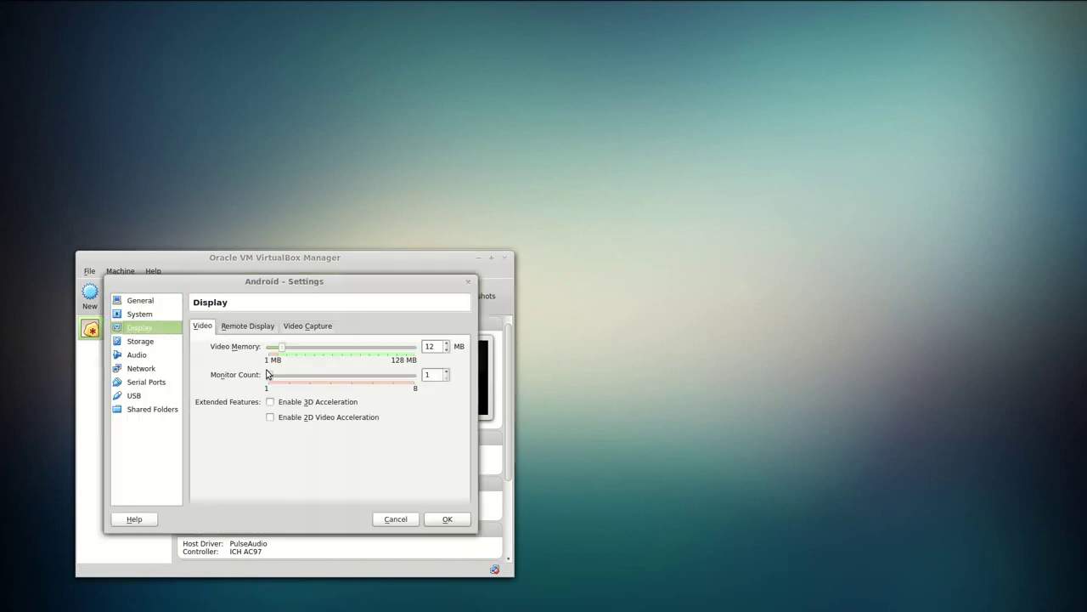
left_click_drag(281, 348, 414, 355)
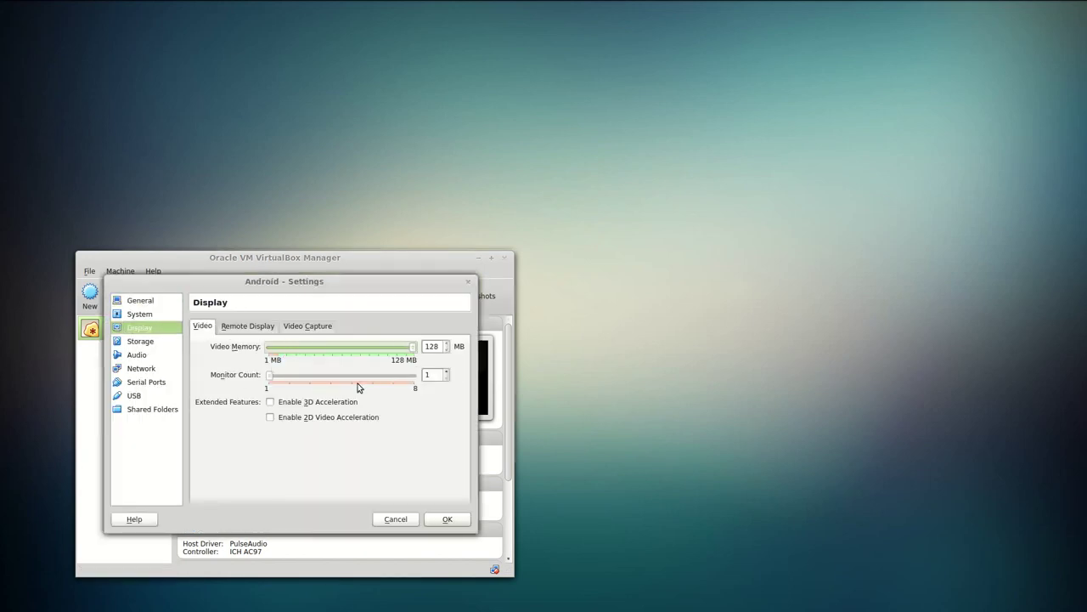
left_click(271, 402)
left_click(271, 418)
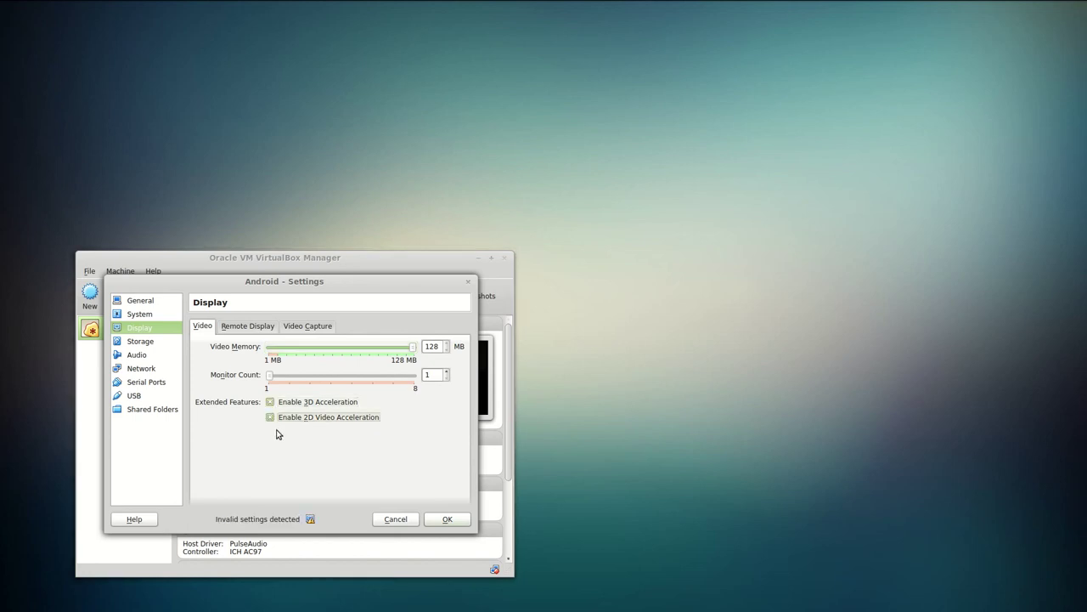
left_click(443, 519)
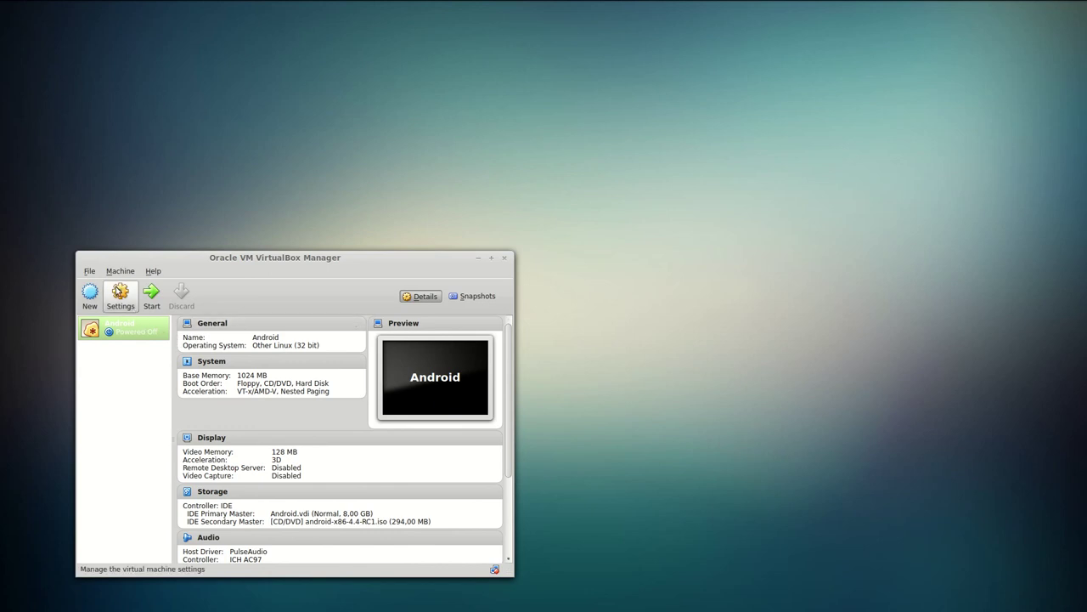